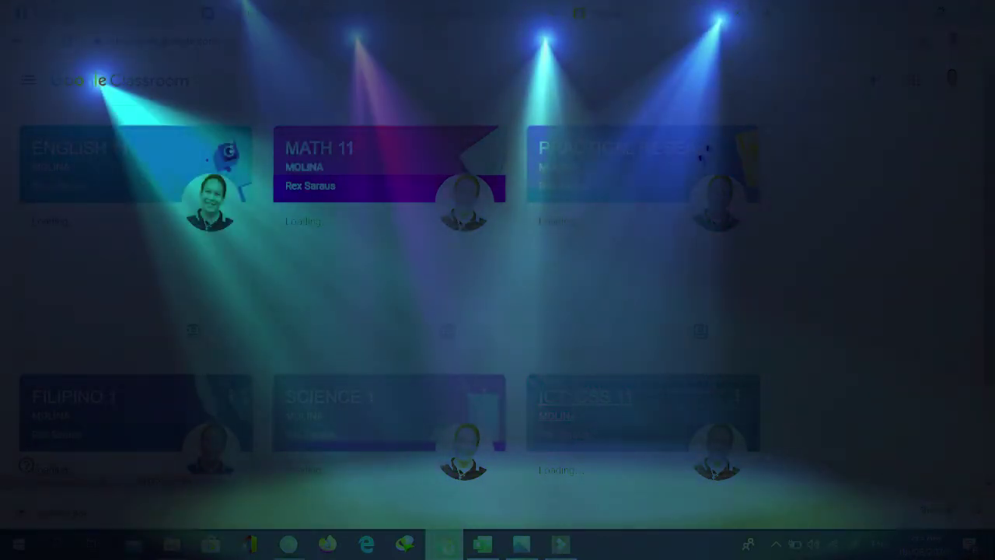
Erase a character and type 'gmail', leaving only the Windows desktop visible
{"action": "key", "text": "BackSpace"}
{"action": "key", "text": "BackSpace"}
{"action": "key", "text": "BackSpace"}
{"action": "type", "text": "gma"}
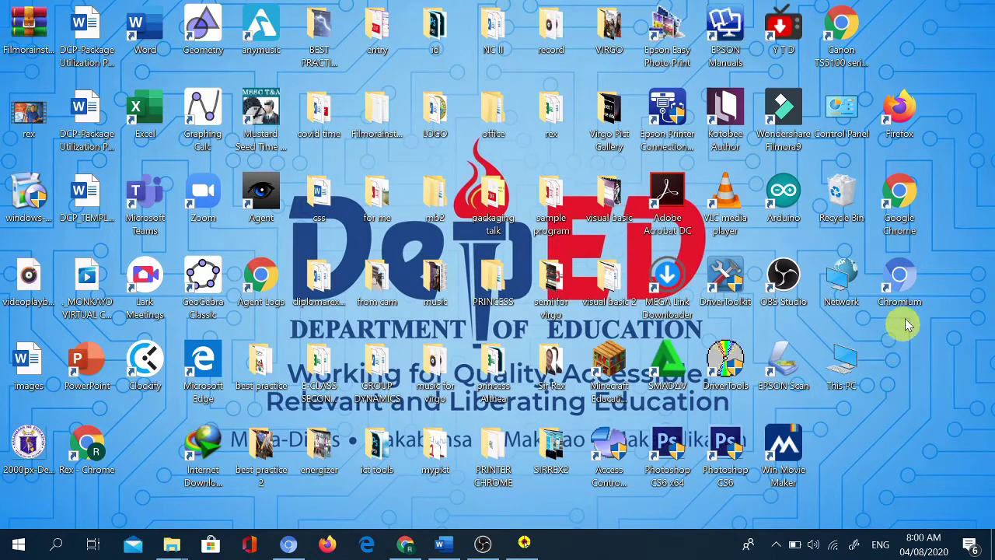
Launch Chrome maximized and load classroom.google.com, showing an empty class list
{"action": "double_click", "coordinate": [902, 199]}
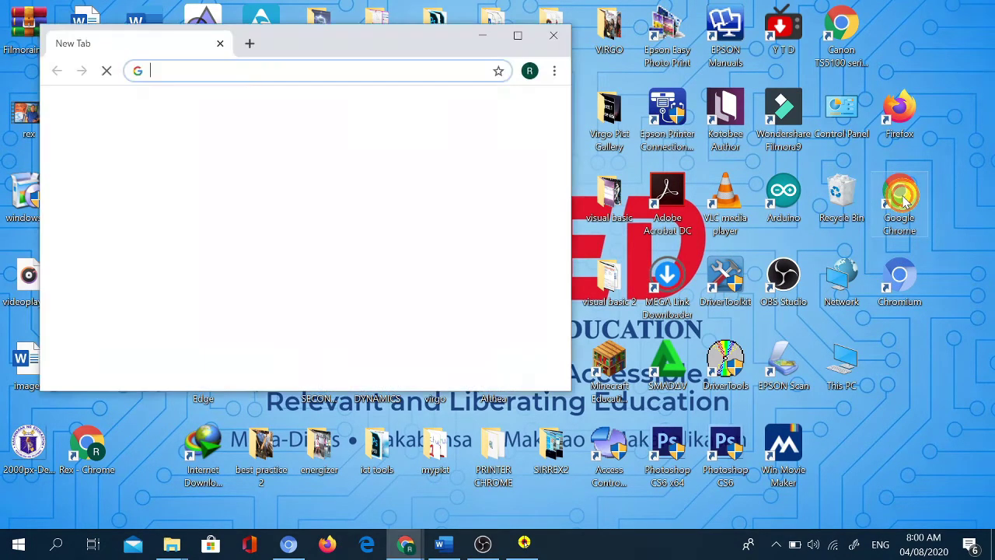
{"action": "left_click", "coordinate": [518, 36]}
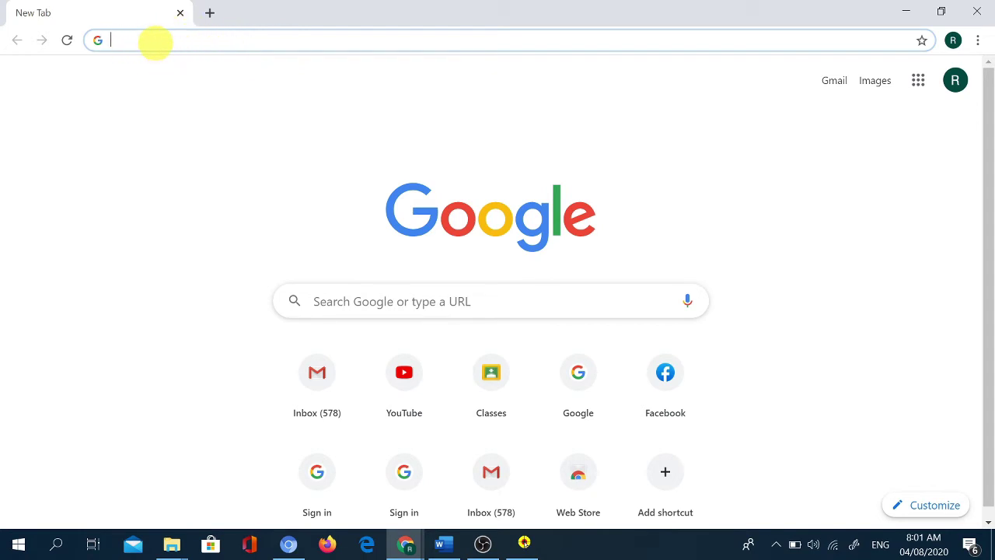
{"action": "type", "text": "class"}
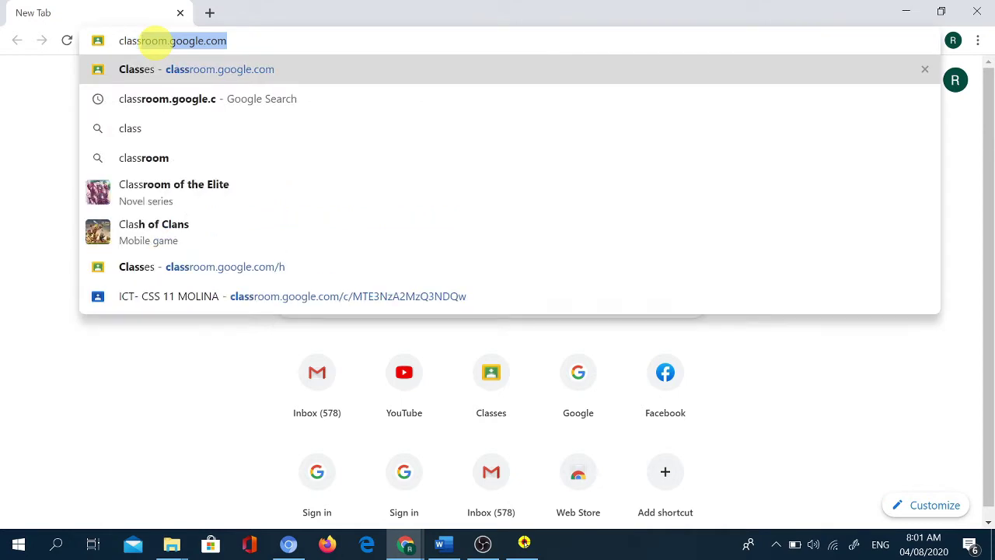
{"action": "type", "text": "room."}
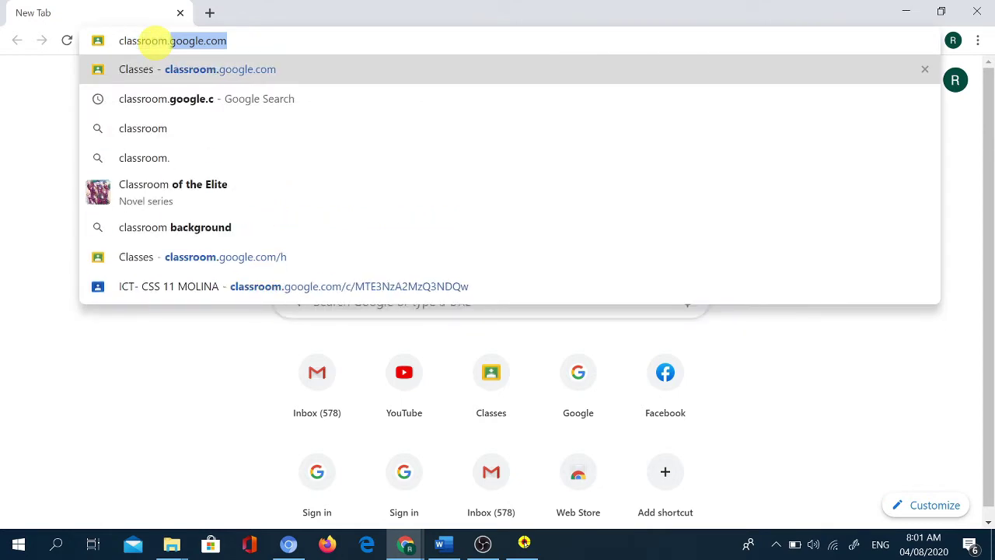
{"action": "type", "text": "goo"}
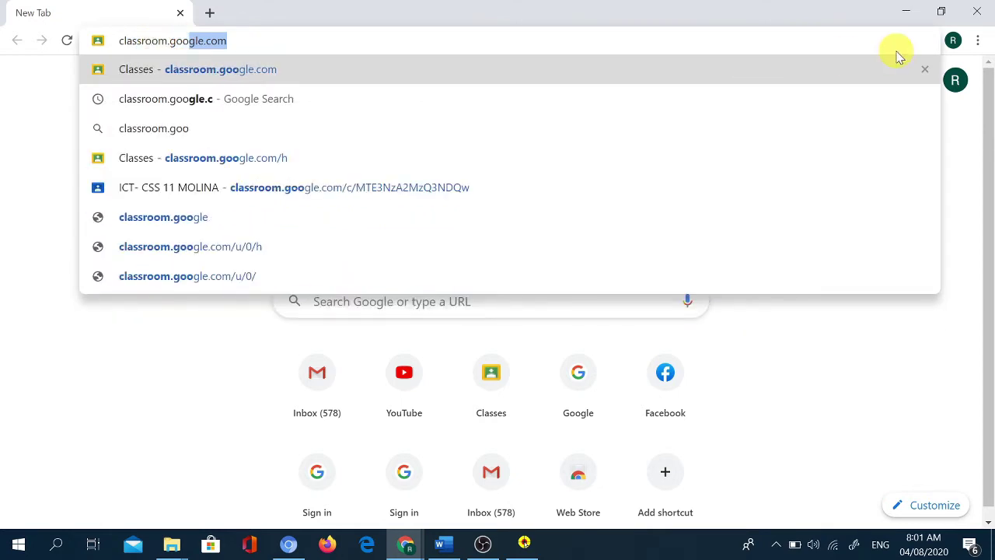
{"action": "type", "text": "gle.co"}
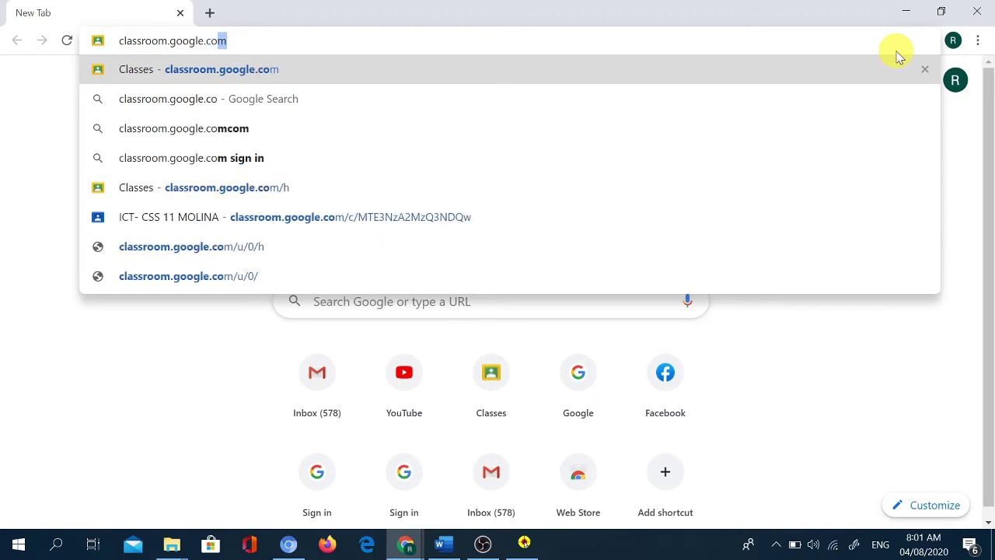
{"action": "type", "text": "m"}
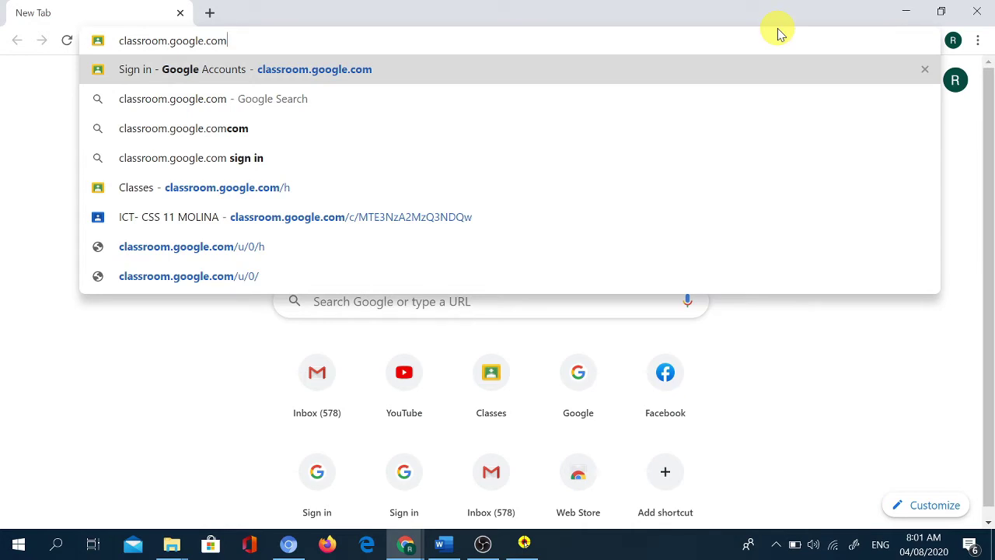
{"action": "key", "text": "Return"}
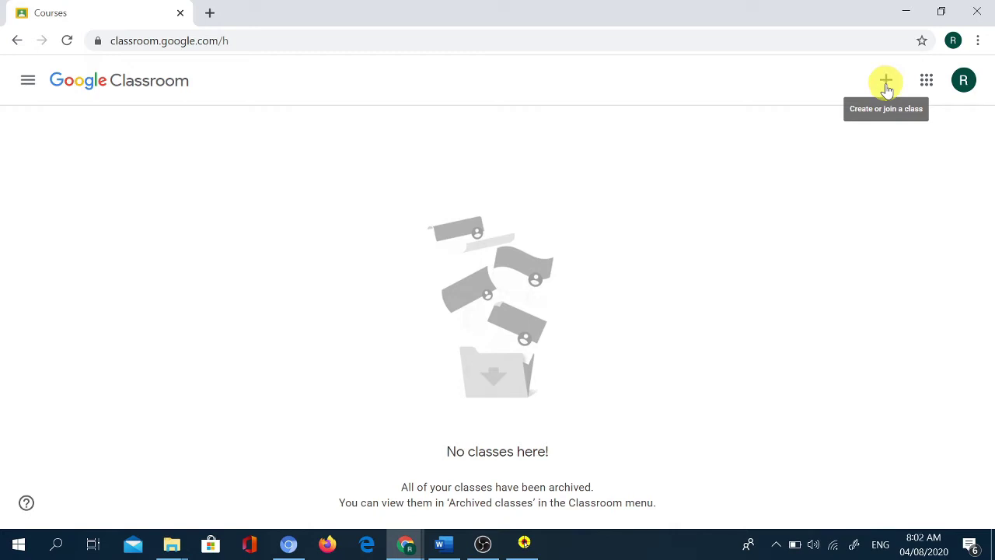
{"action": "left_click", "coordinate": [887, 88]}
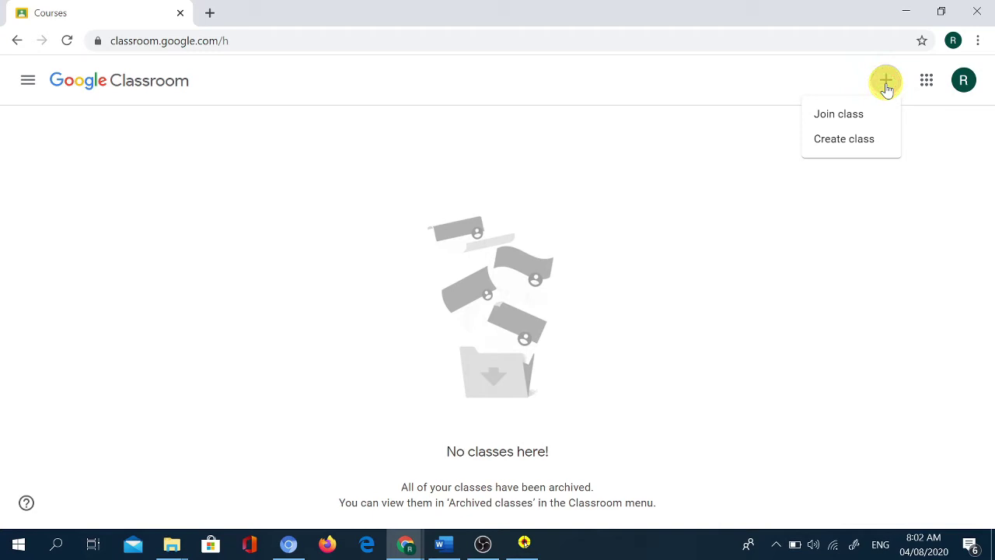
{"action": "left_click", "coordinate": [845, 116]}
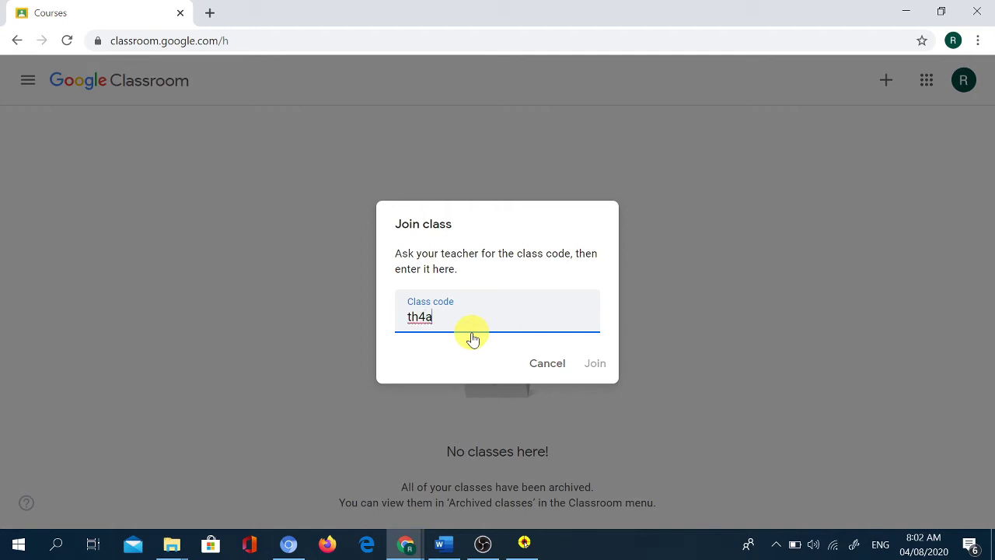
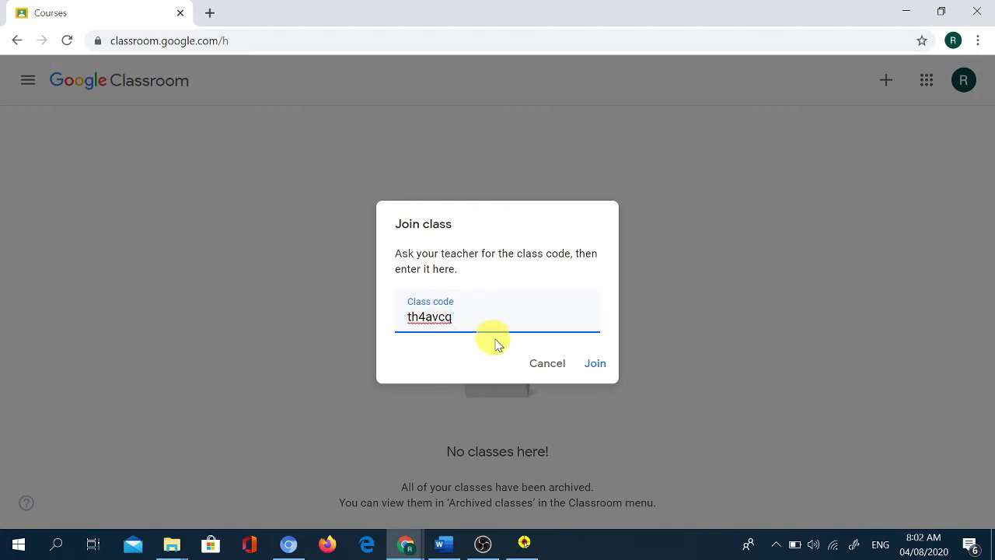
{"action": "left_click", "coordinate": [596, 367]}
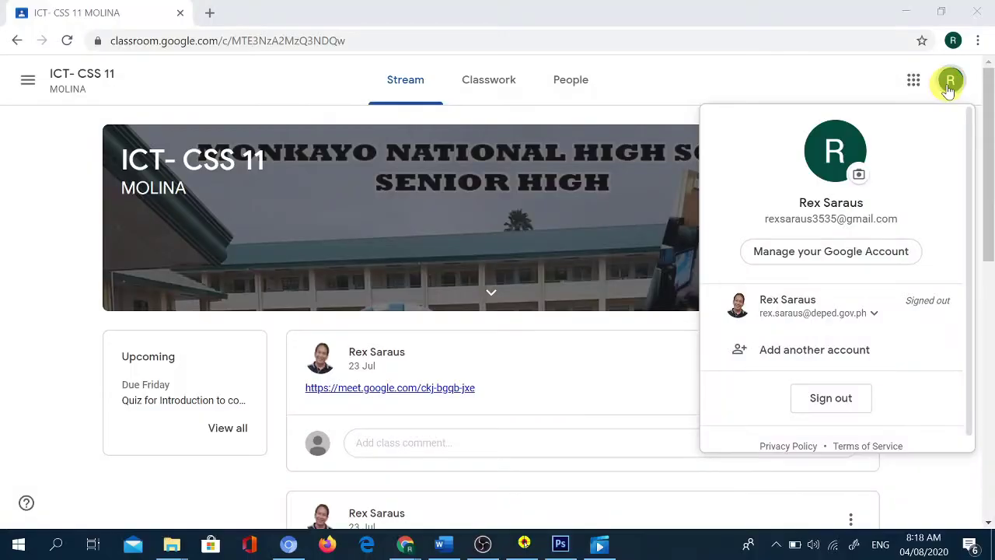
{"action": "left_click", "coordinate": [872, 79]}
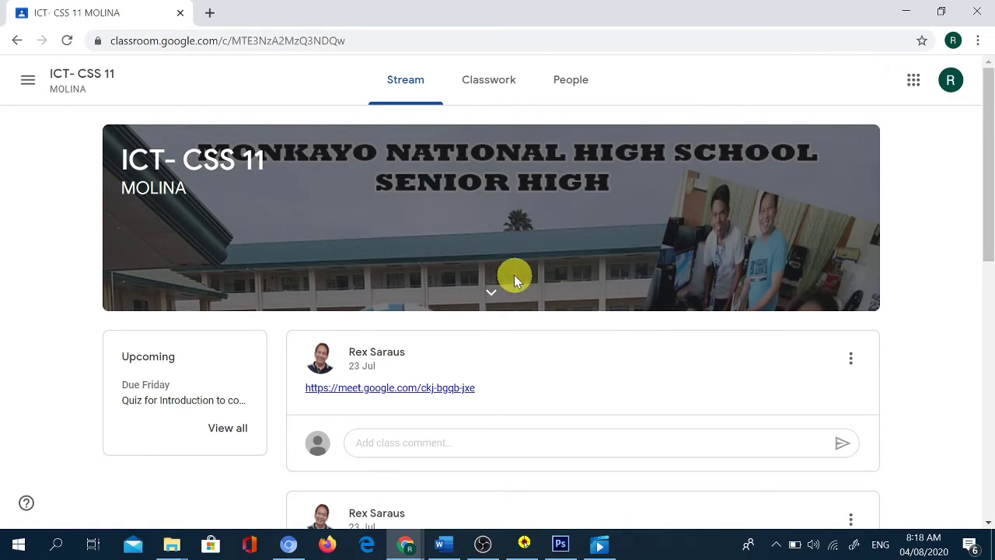
{"action": "scroll", "coordinate": [514, 271], "scroll_direction": "down", "scroll_amount": 1}
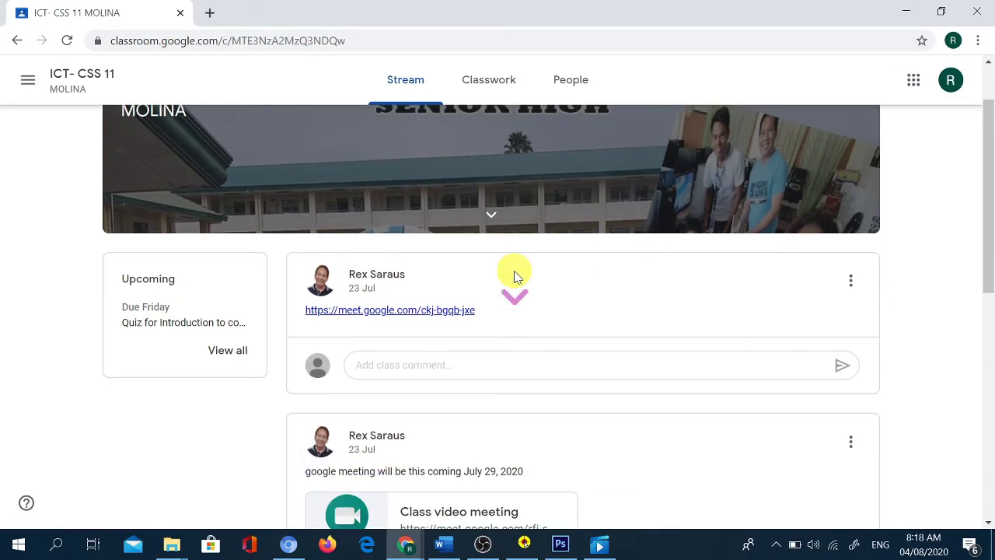
{"action": "scroll", "coordinate": [505, 272], "scroll_direction": "up", "scroll_amount": 1}
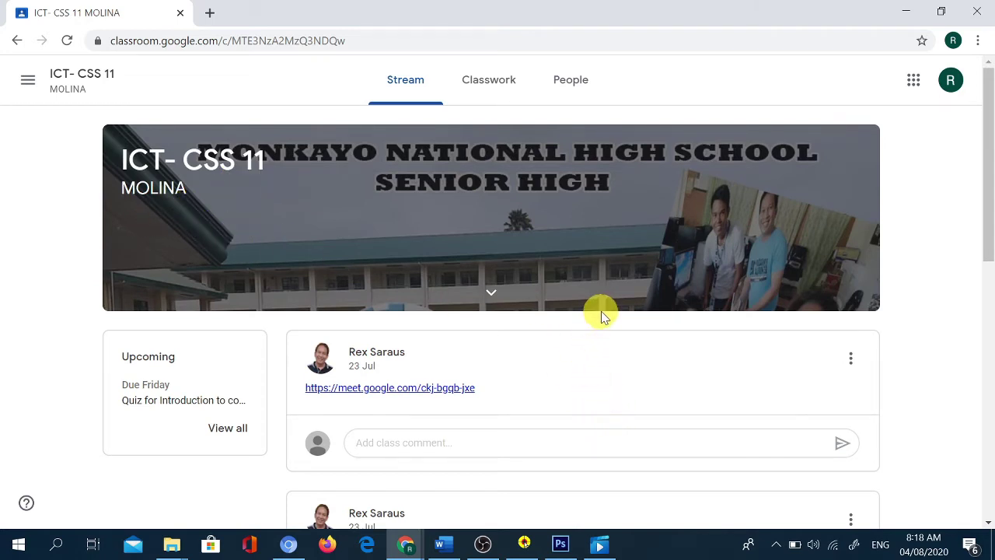
{"action": "scroll", "coordinate": [605, 313], "scroll_direction": "down", "scroll_amount": 3}
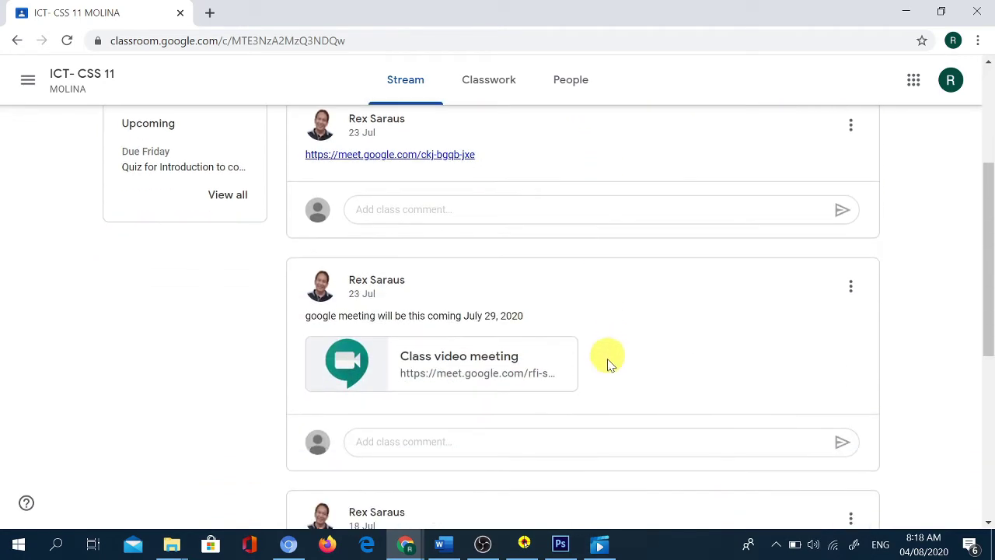
{"action": "scroll", "coordinate": [609, 381], "scroll_direction": "up", "scroll_amount": 1}
{"action": "scroll", "coordinate": [609, 381], "scroll_direction": "up", "scroll_amount": 3}
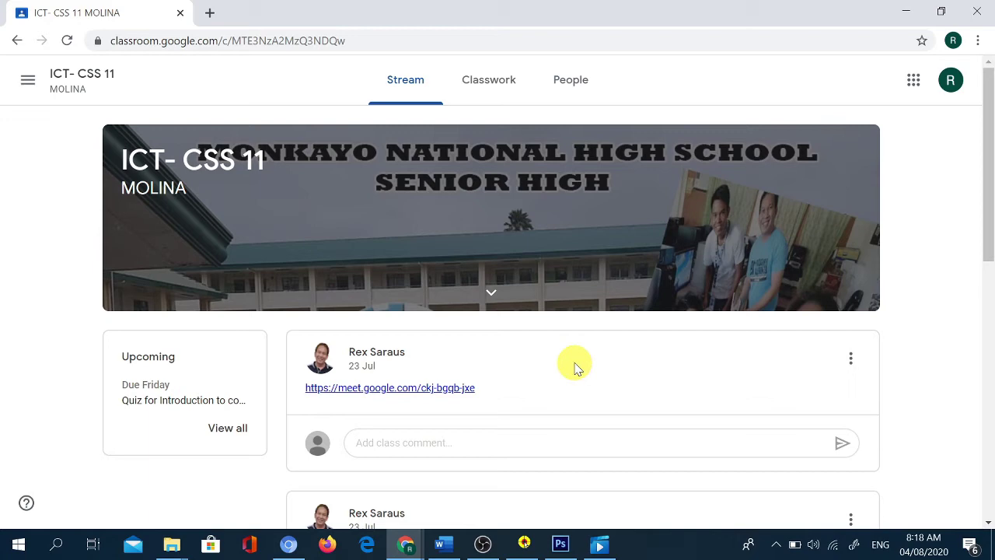
{"action": "scroll", "coordinate": [576, 369], "scroll_direction": "down", "scroll_amount": 2}
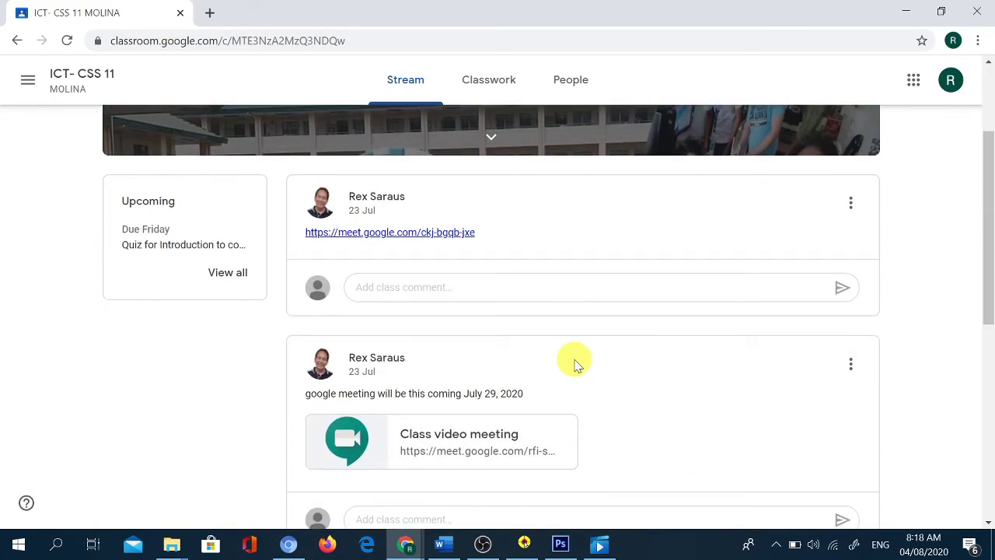
{"action": "scroll", "coordinate": [573, 362], "scroll_direction": "down", "scroll_amount": 2}
{"action": "scroll", "coordinate": [573, 355], "scroll_direction": "up", "scroll_amount": 3}
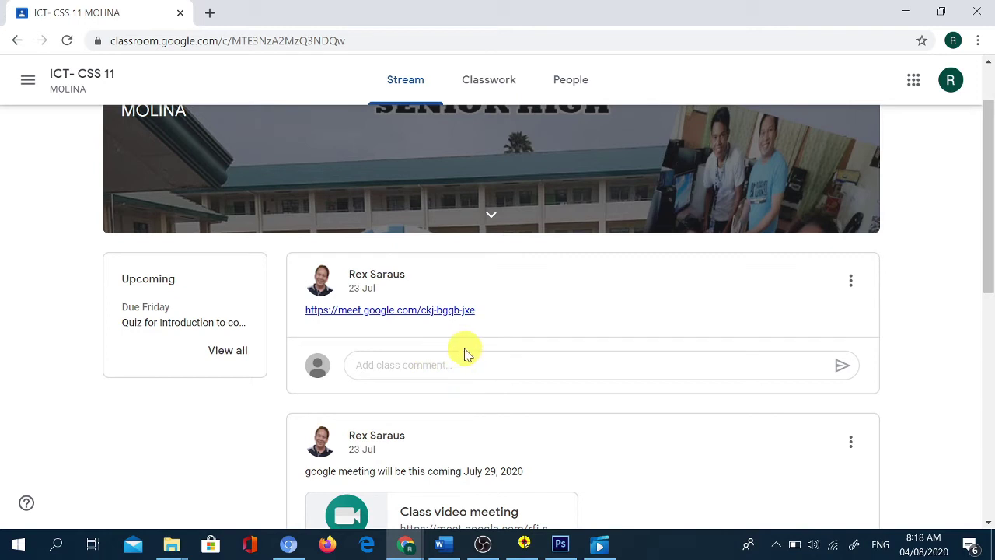
Comment 'hi sir...good morning' on the teacher's Meet link announcement
{"action": "left_click", "coordinate": [418, 365]}
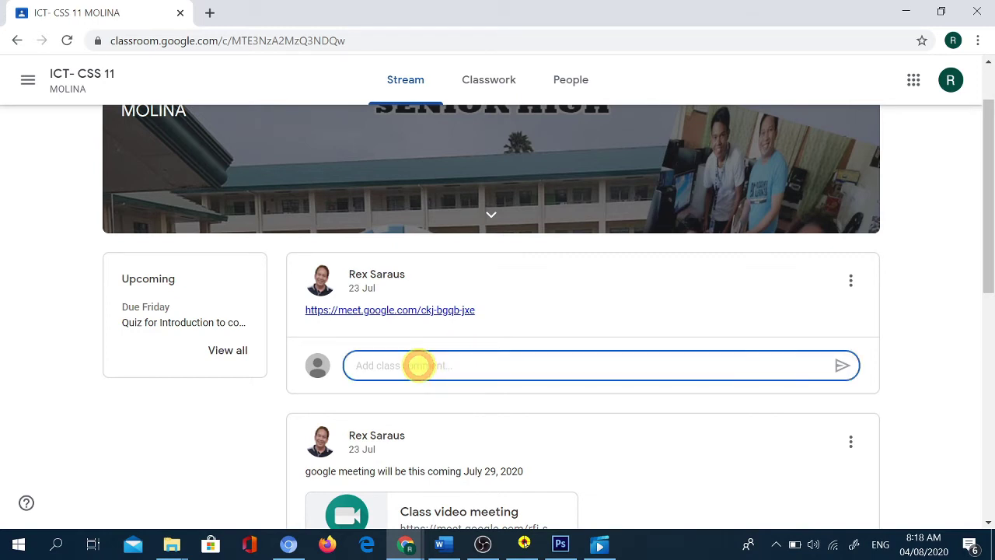
{"action": "type", "text": "hi sir...good morning"}
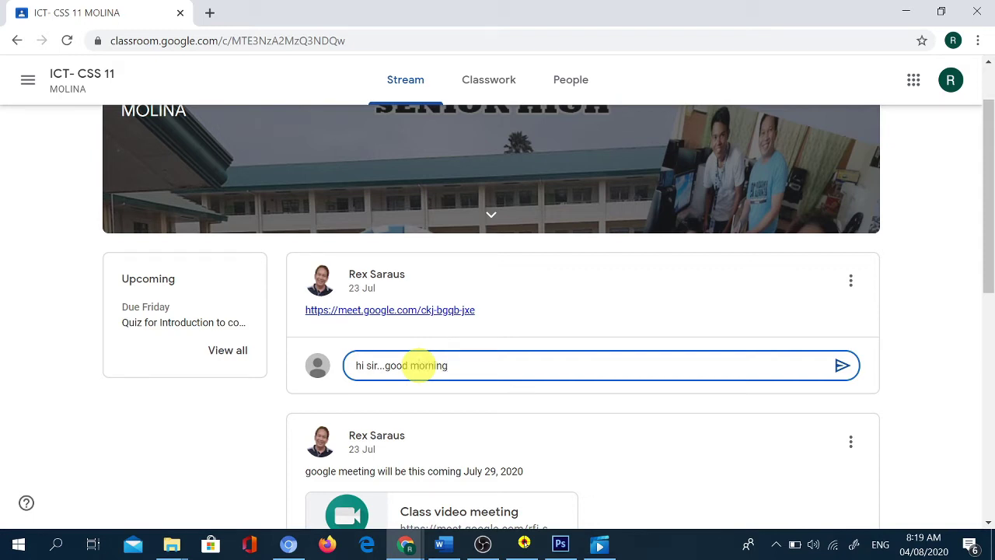
{"action": "left_click", "coordinate": [841, 367]}
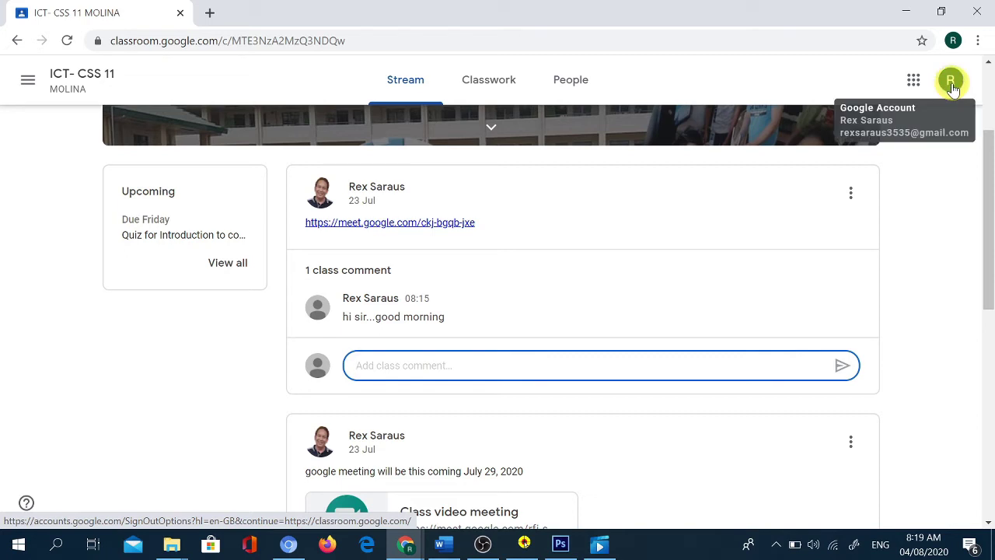
Start a profile photo change, dismiss the licence popup, and choose a photo from the computer
{"action": "left_click", "coordinate": [950, 81]}
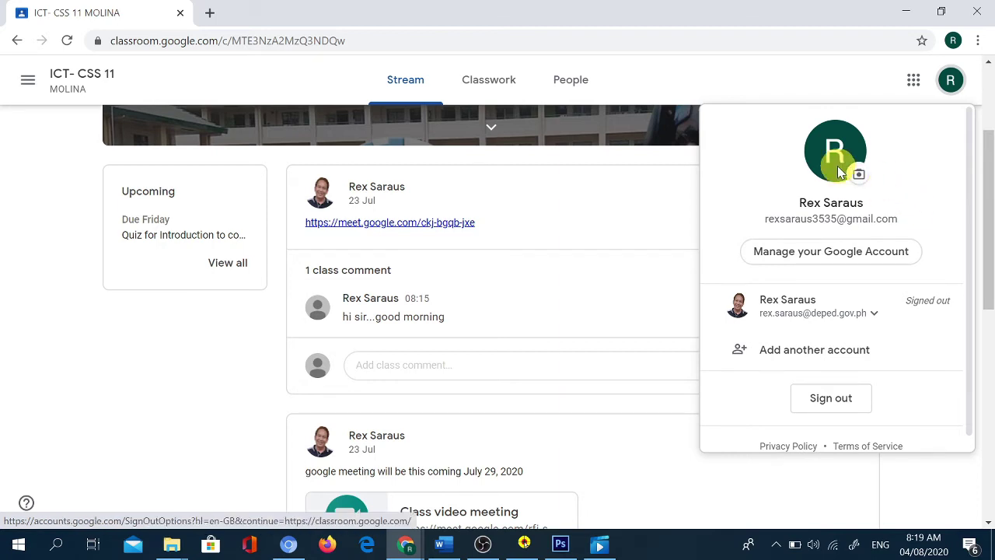
{"action": "left_click", "coordinate": [861, 179]}
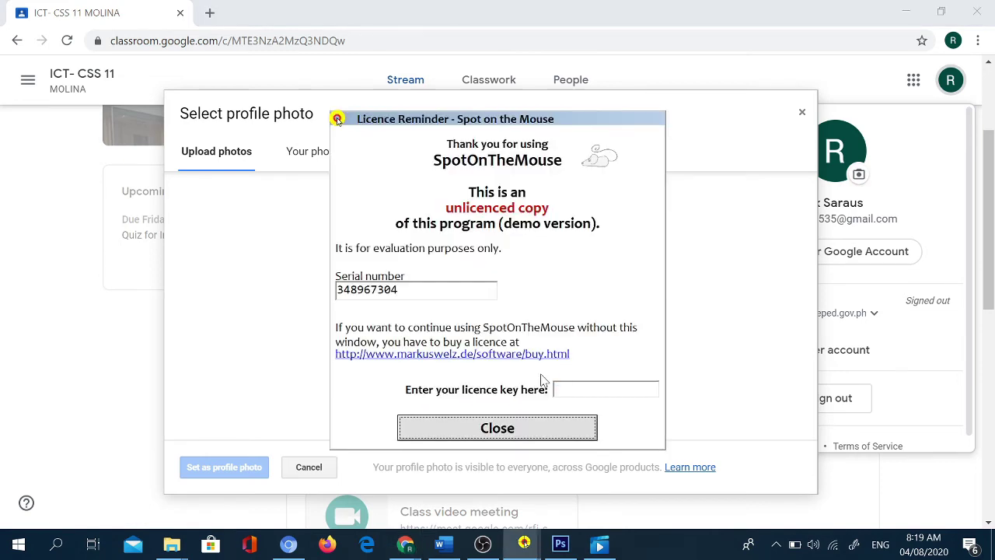
{"action": "left_click", "coordinate": [519, 432]}
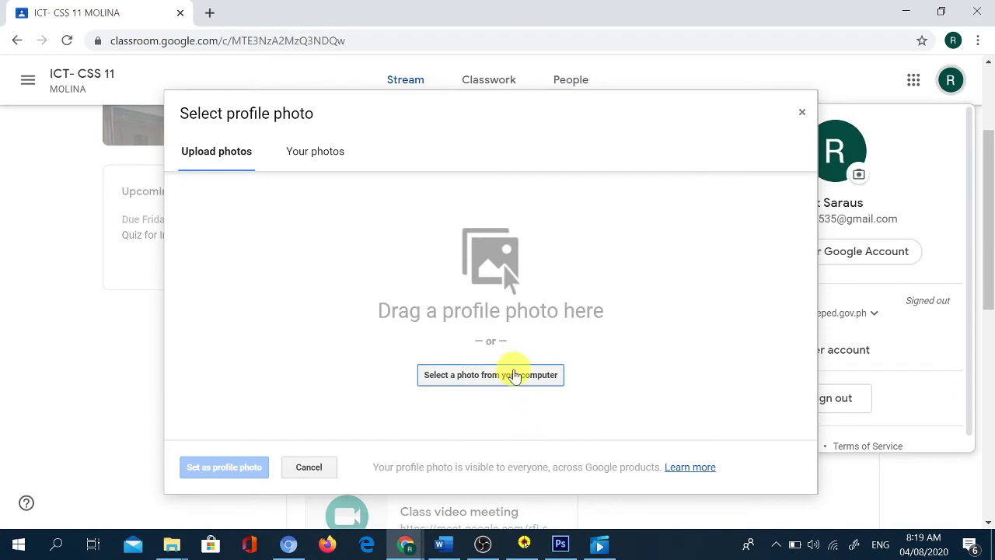
{"action": "left_click", "coordinate": [502, 374]}
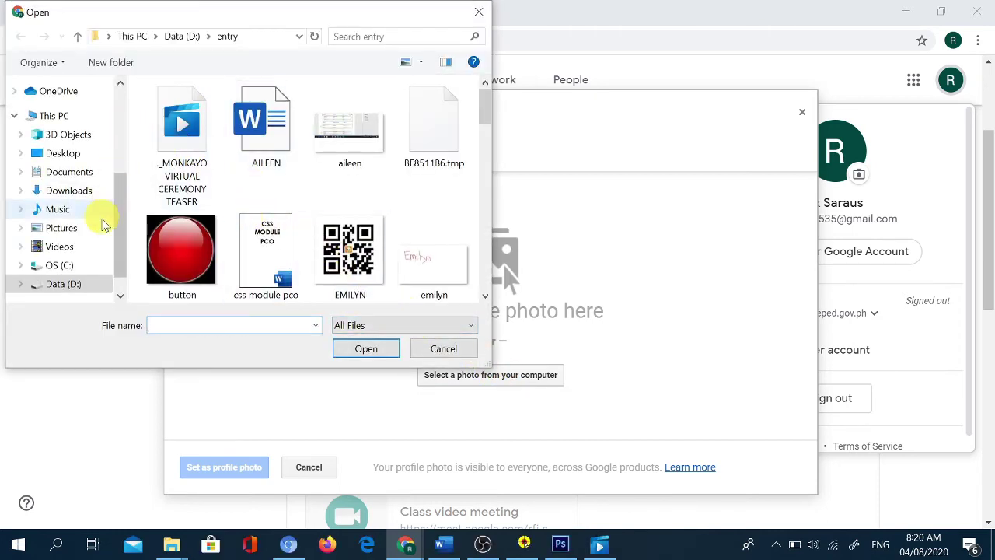
{"action": "left_click", "coordinate": [67, 285]}
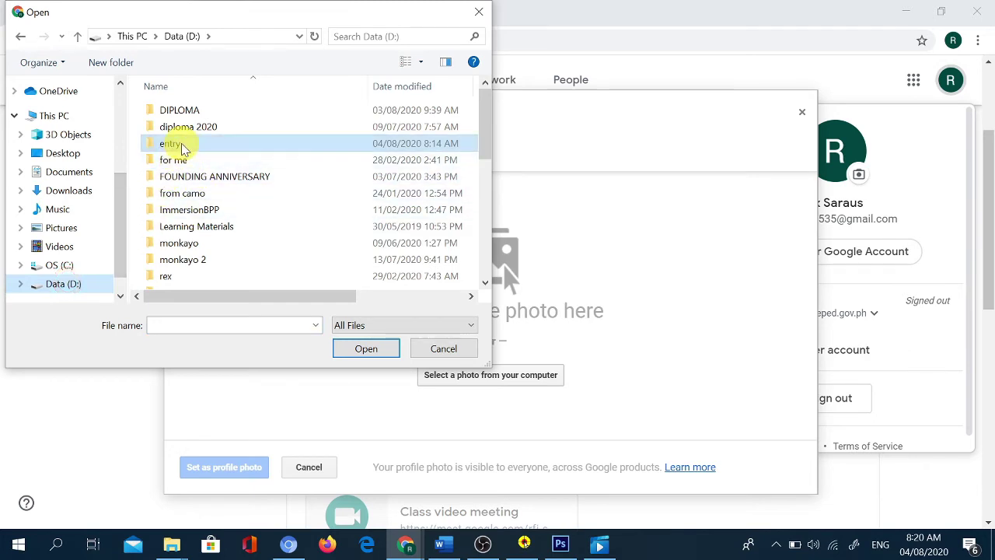
{"action": "double_click", "coordinate": [182, 146]}
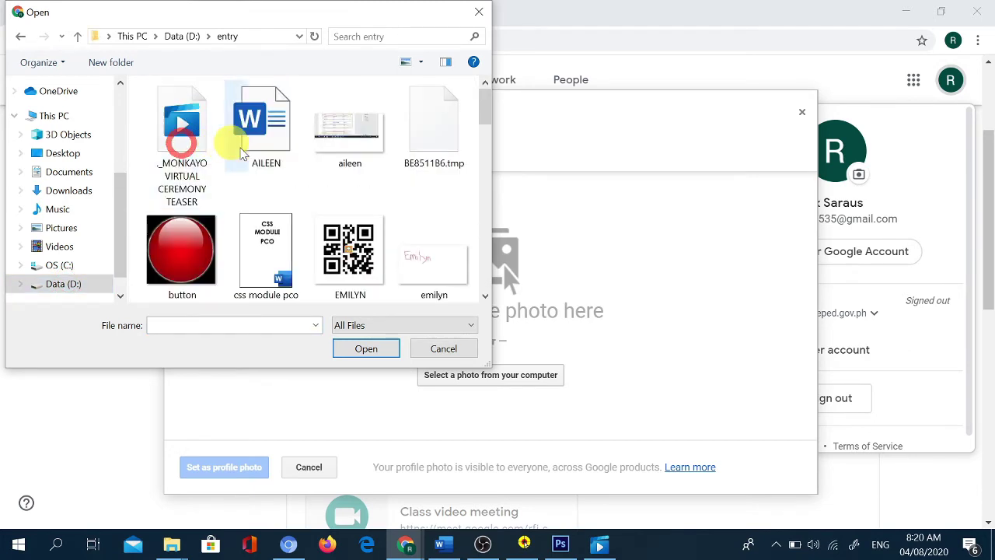
{"action": "scroll", "coordinate": [434, 227], "scroll_direction": "down", "scroll_amount": 2}
{"action": "scroll", "coordinate": [433, 228], "scroll_direction": "down", "scroll_amount": 3}
{"action": "scroll", "coordinate": [434, 228], "scroll_direction": "down", "scroll_amount": 3}
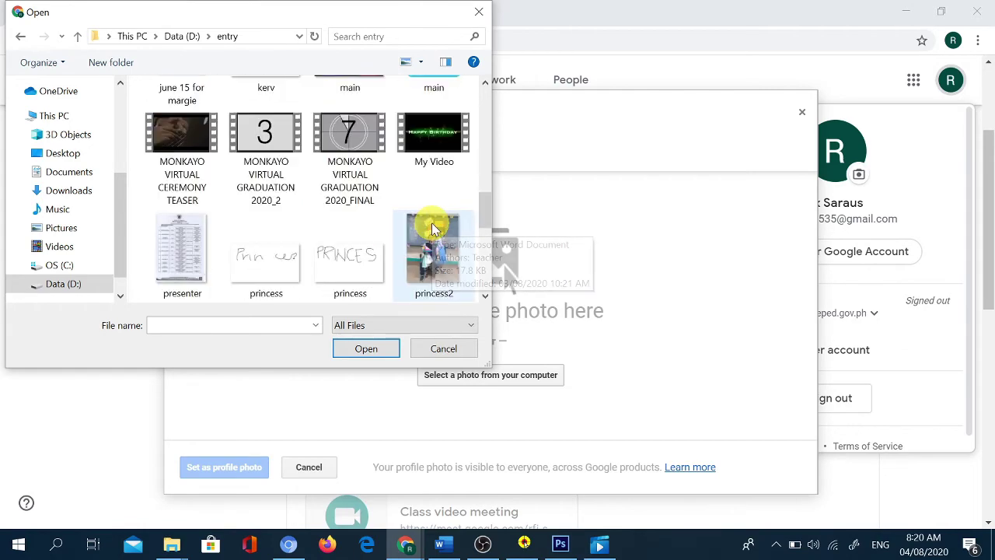
{"action": "scroll", "coordinate": [434, 228], "scroll_direction": "down", "scroll_amount": 3}
{"action": "left_click", "coordinate": [426, 140]}
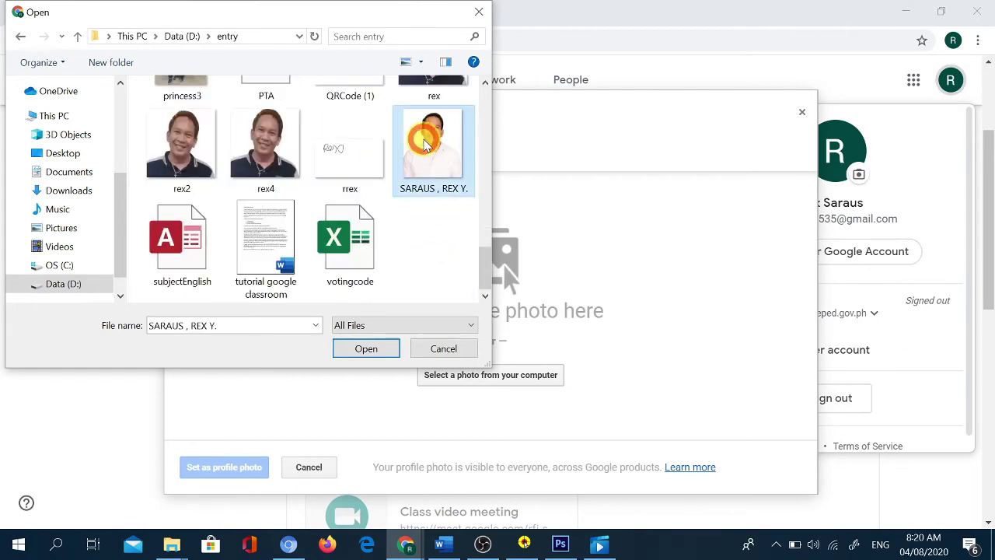
{"action": "left_click", "coordinate": [365, 350]}
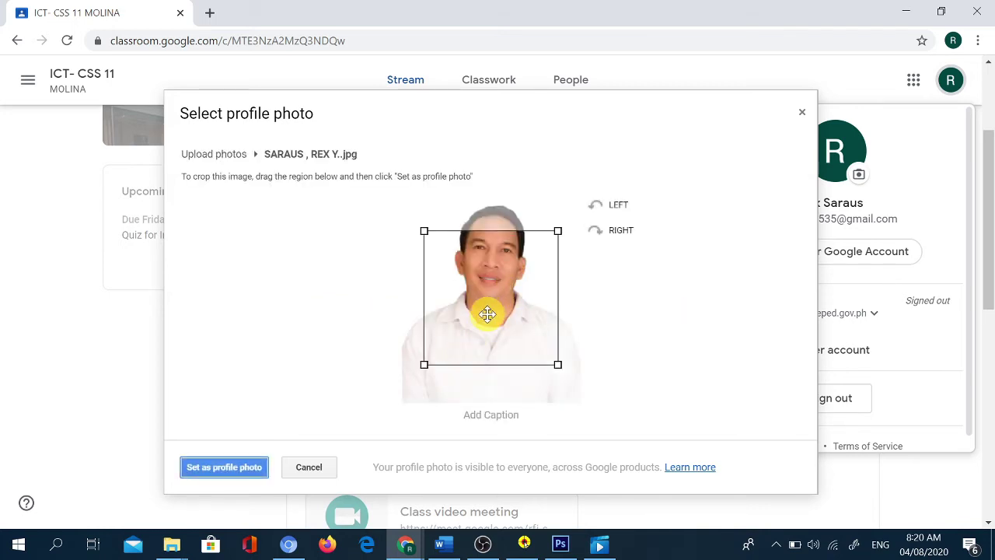
Move and enlarge the crop square to frame the face and shoulders
{"action": "left_click", "coordinate": [488, 313]}
{"action": "left_click_drag", "start_coordinate": [488, 313], "coordinate": [487, 283]}
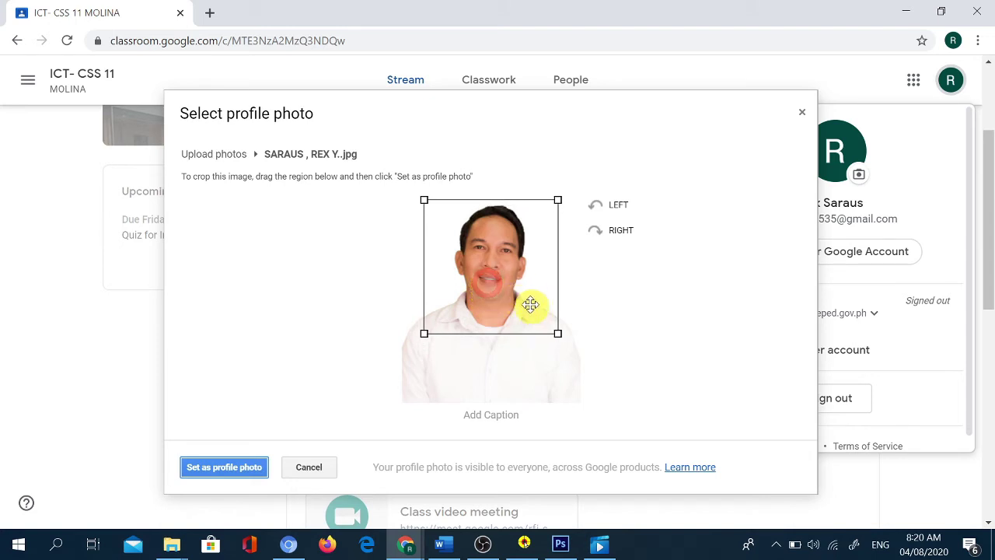
{"action": "left_click", "coordinate": [517, 273]}
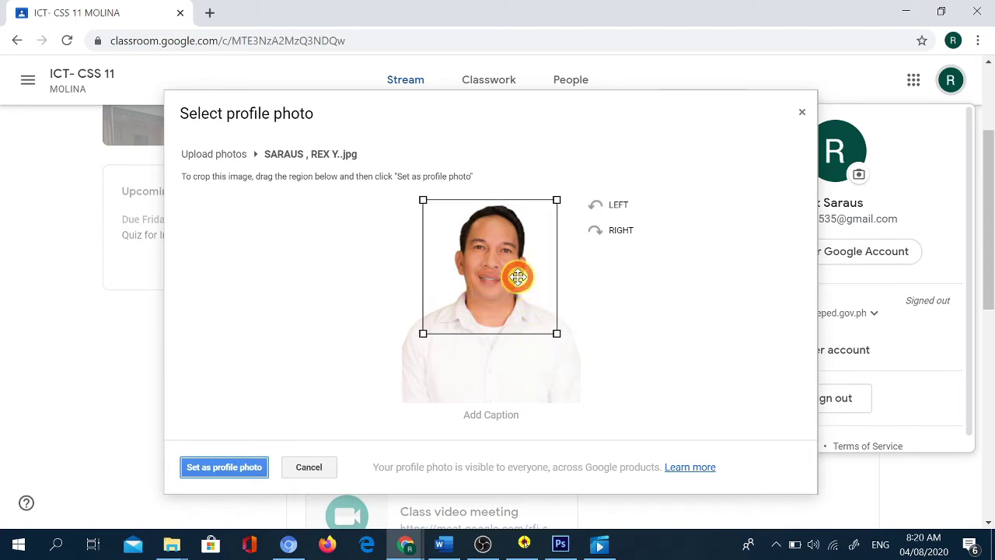
{"action": "left_click_drag", "start_coordinate": [554, 334], "coordinate": [573, 353]}
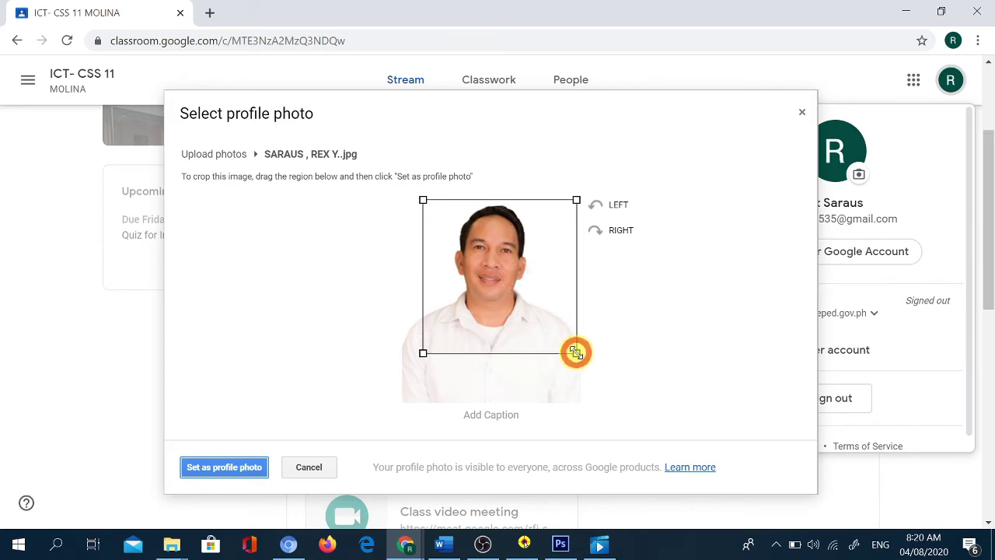
{"action": "left_click_drag", "start_coordinate": [541, 311], "coordinate": [532, 312]}
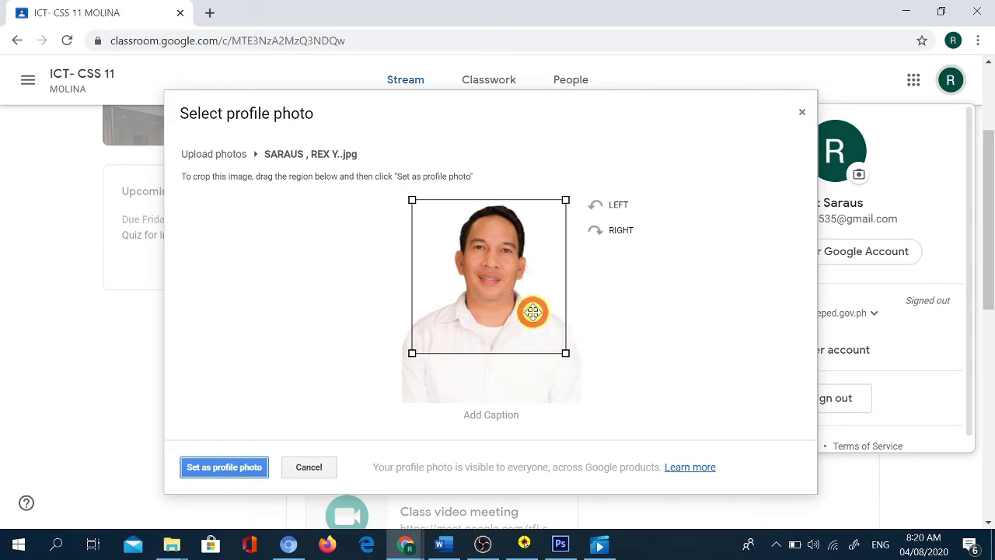
{"action": "left_click", "coordinate": [226, 480]}
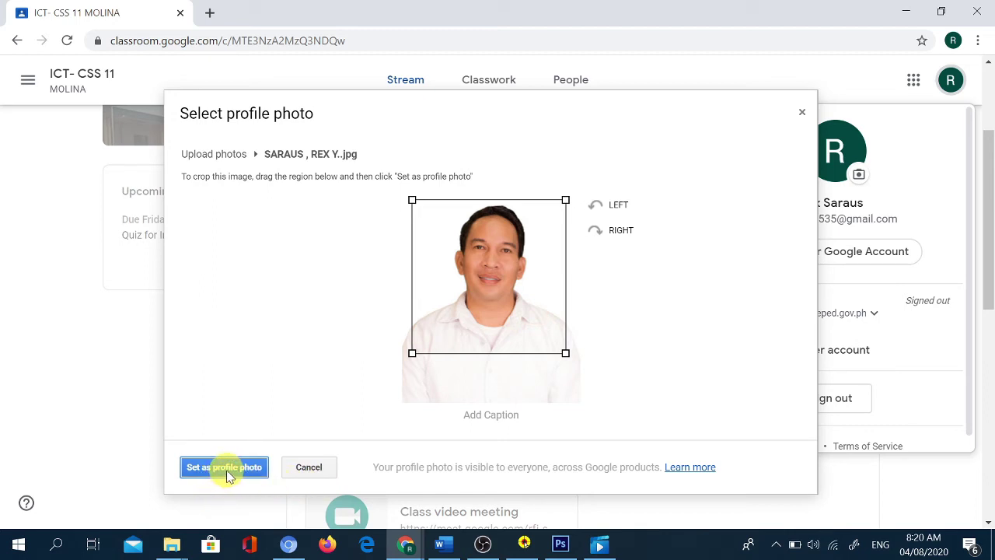
Set the cropped portrait as profile photo and return to the Classes page
{"action": "left_click", "coordinate": [223, 469]}
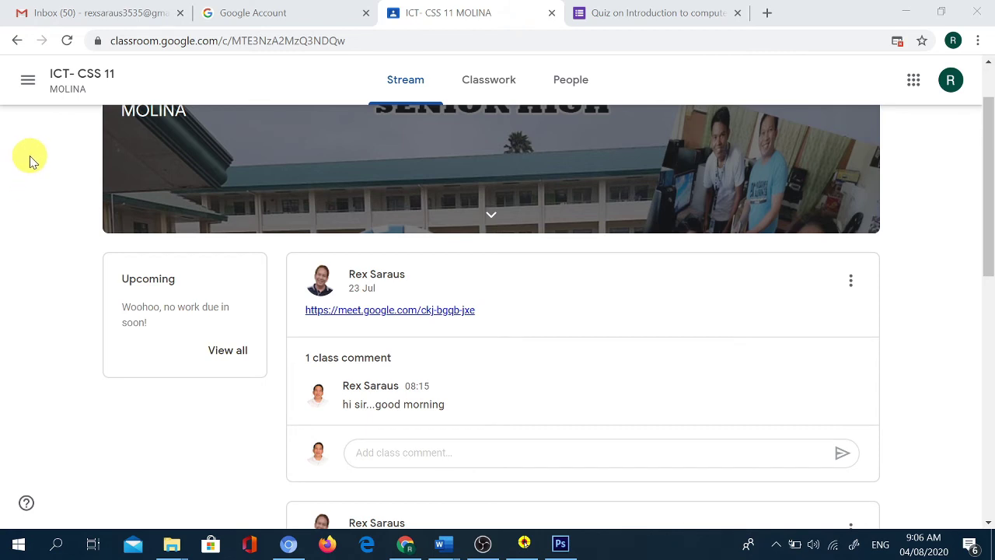
{"action": "left_click", "coordinate": [28, 82]}
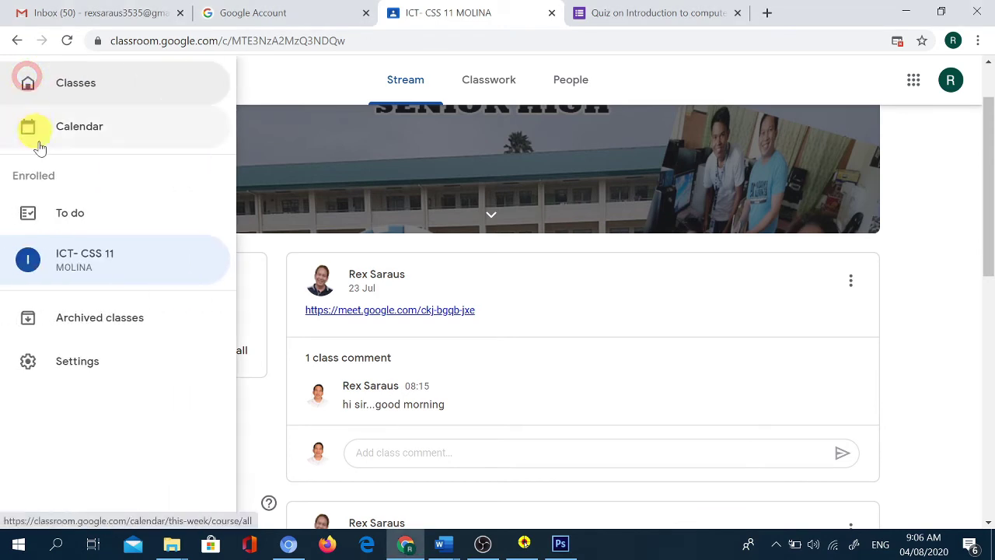
{"action": "left_click", "coordinate": [75, 90]}
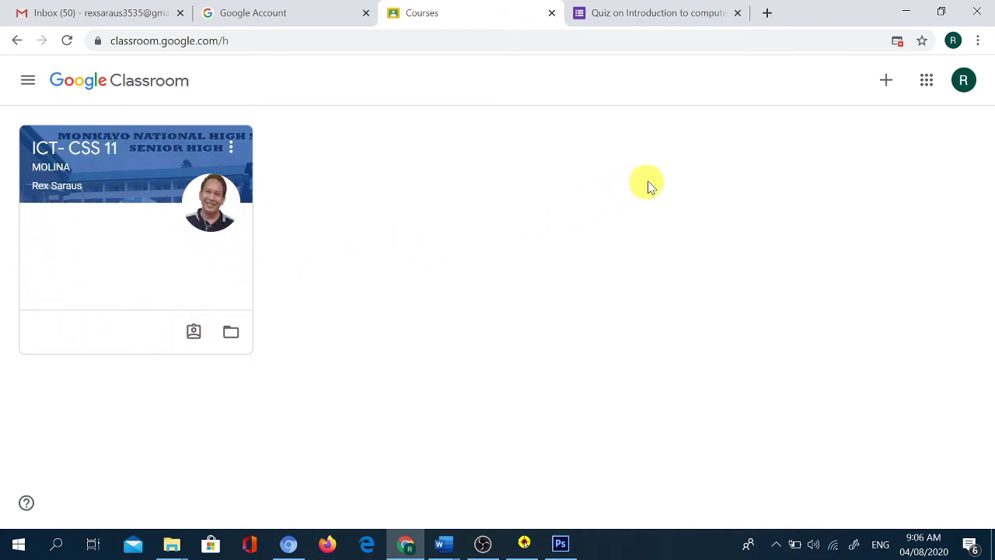
{"action": "left_click", "coordinate": [885, 92]}
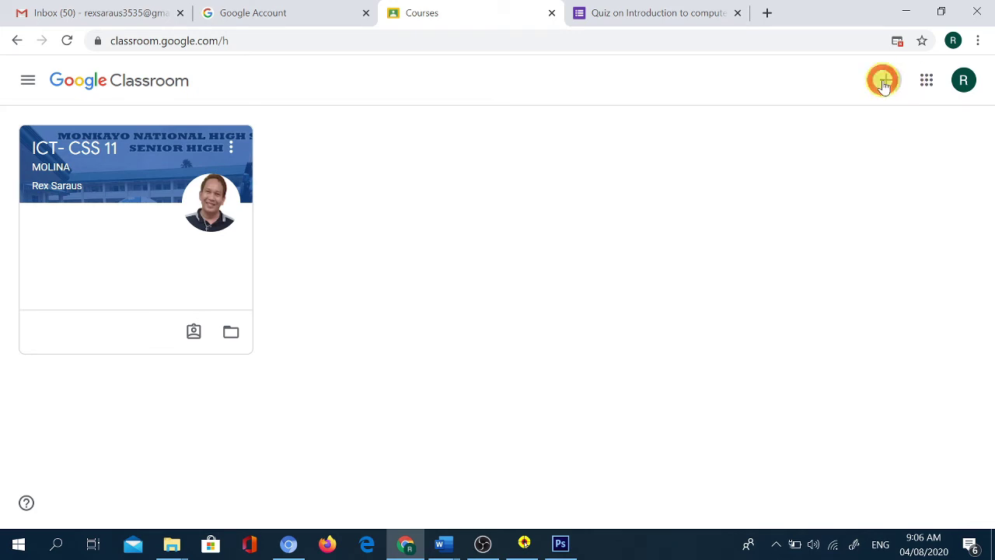
{"action": "left_click", "coordinate": [859, 116]}
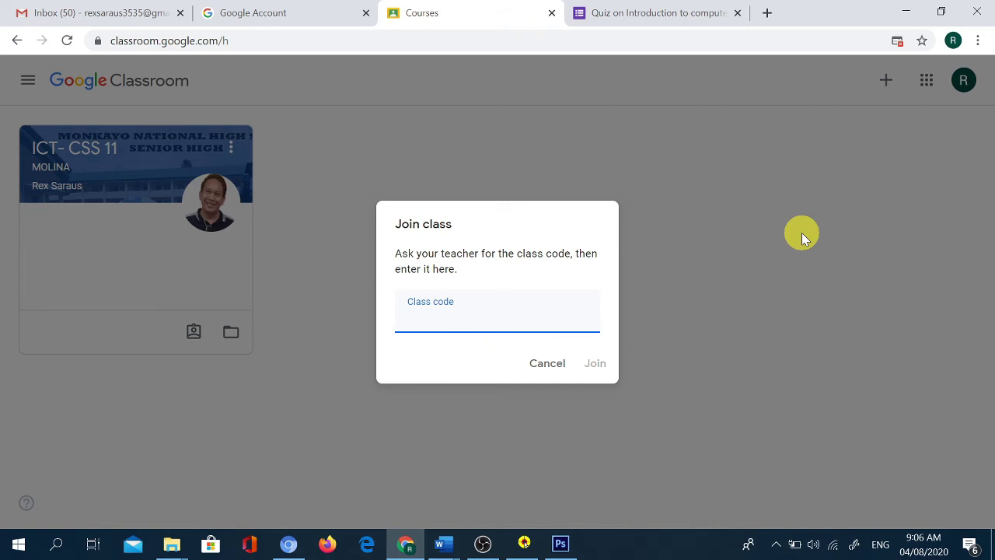
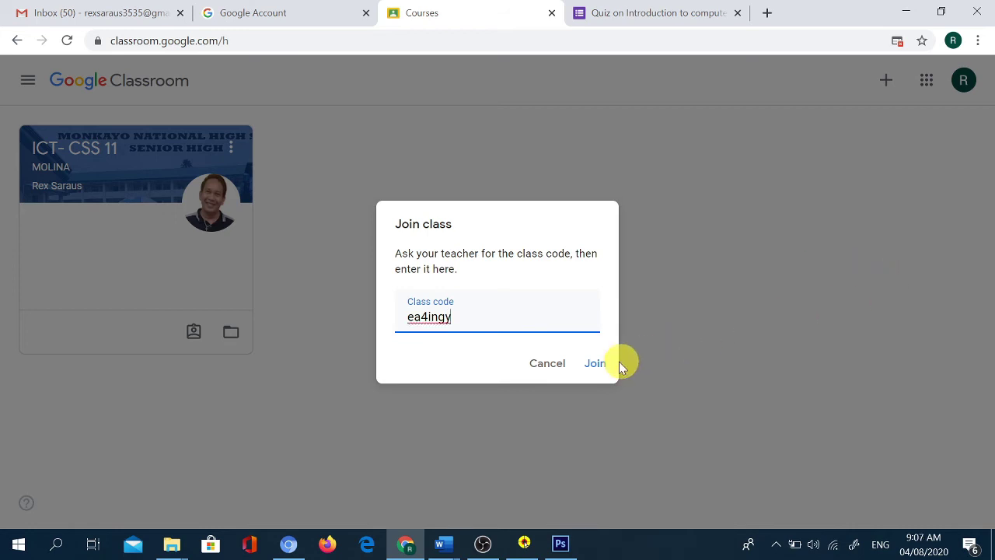
{"action": "left_click", "coordinate": [599, 363]}
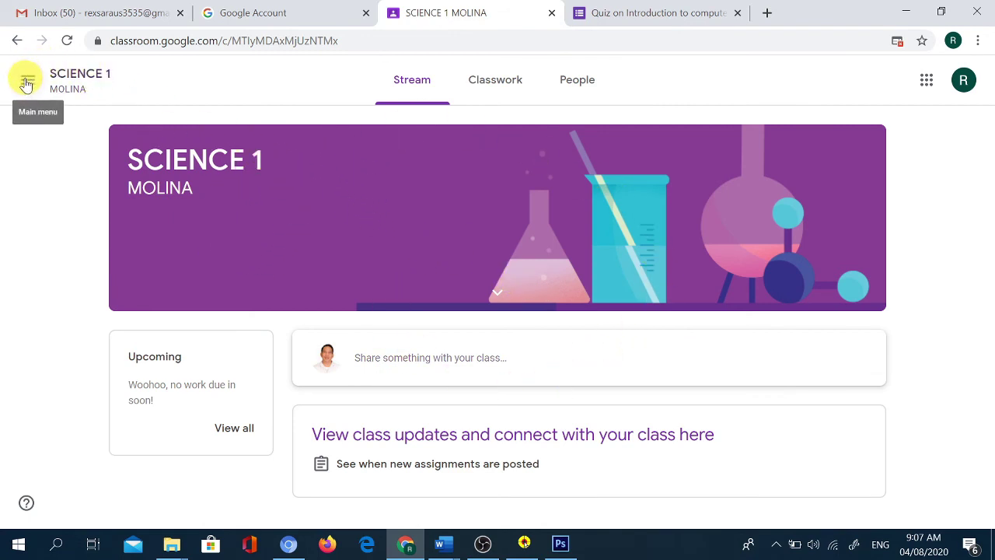
{"action": "left_click", "coordinate": [15, 43]}
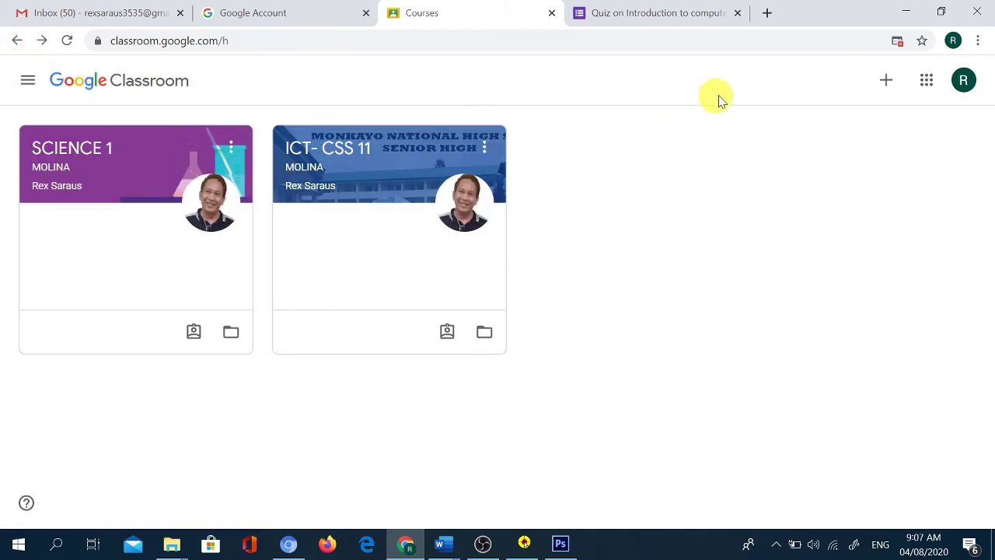
{"action": "left_click", "coordinate": [885, 81]}
{"action": "left_click", "coordinate": [847, 116]}
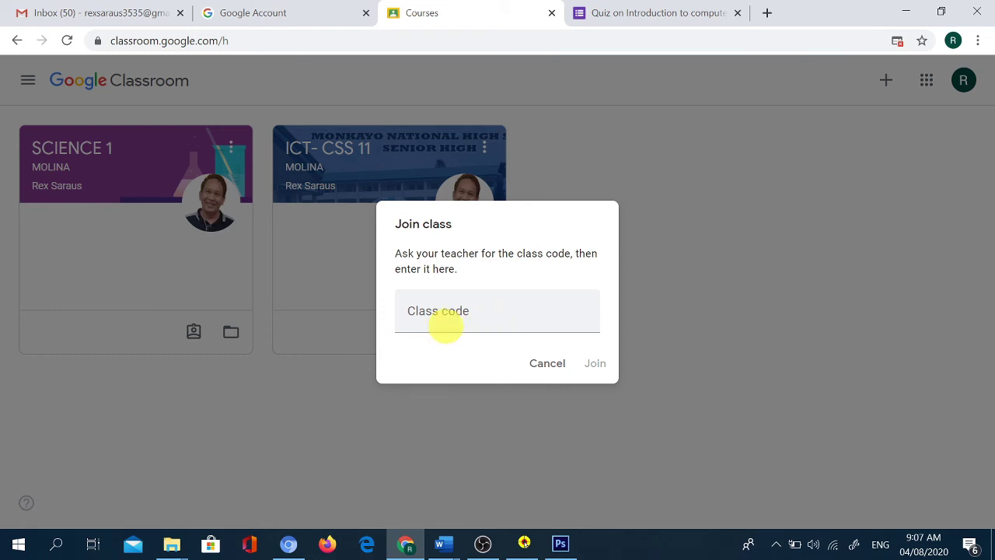
{"action": "left_click", "coordinate": [450, 314]}
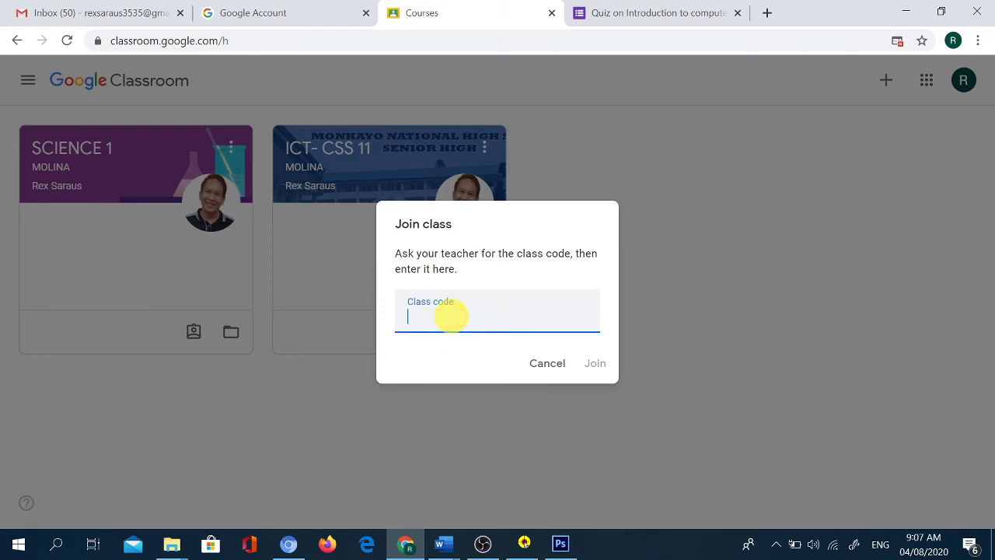
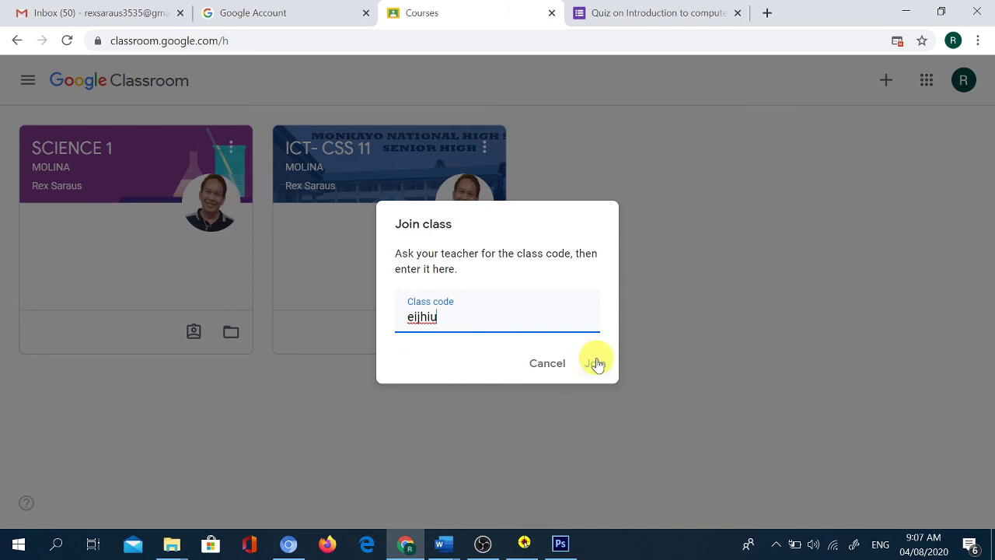
{"action": "left_click", "coordinate": [596, 364]}
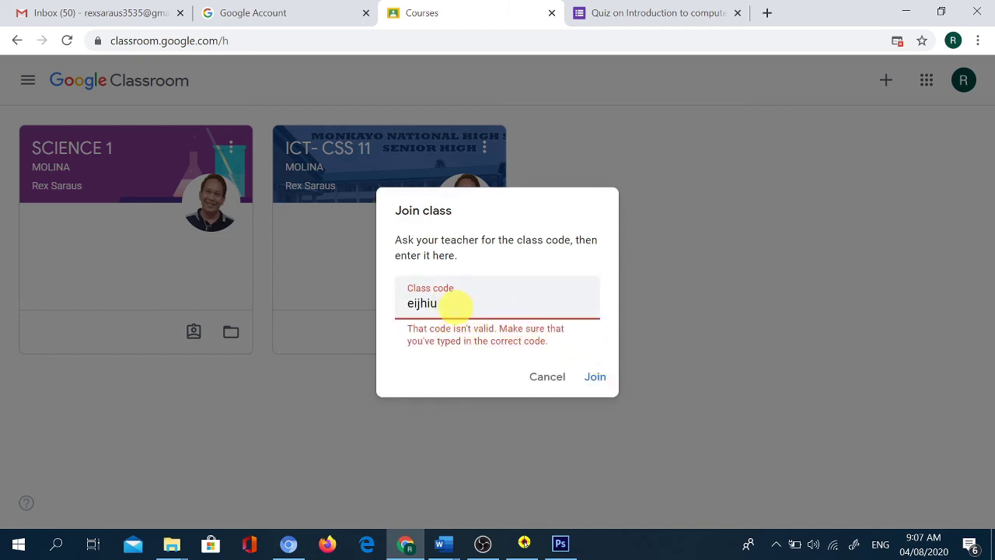
{"action": "left_click_drag", "start_coordinate": [455, 306], "coordinate": [386, 298]}
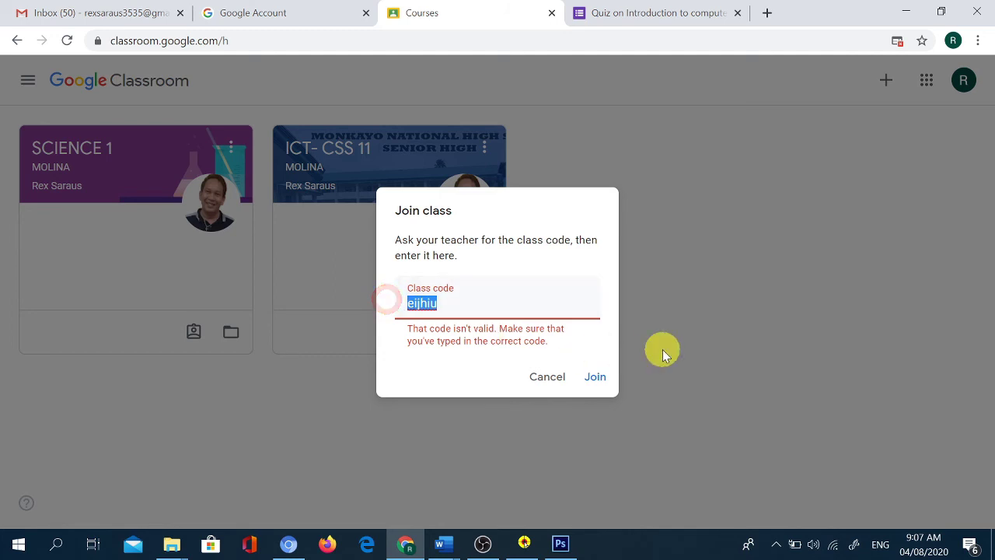
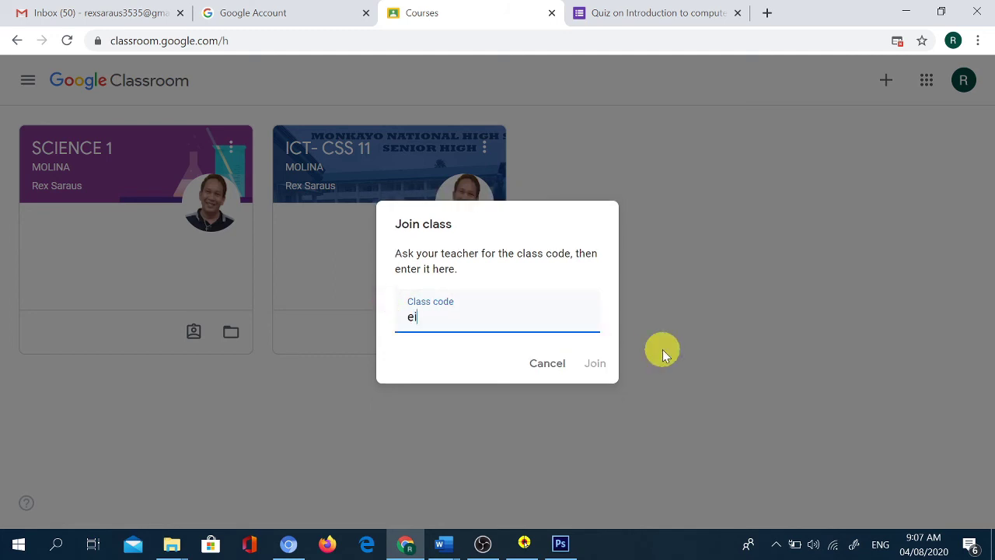
{"action": "left_click", "coordinate": [597, 364]}
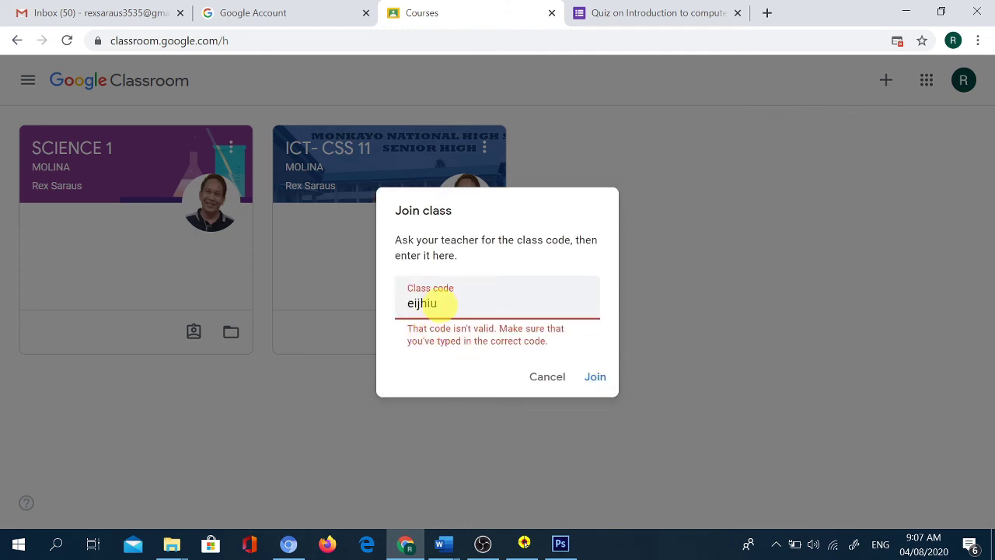
{"action": "left_click_drag", "start_coordinate": [439, 303], "coordinate": [378, 302]}
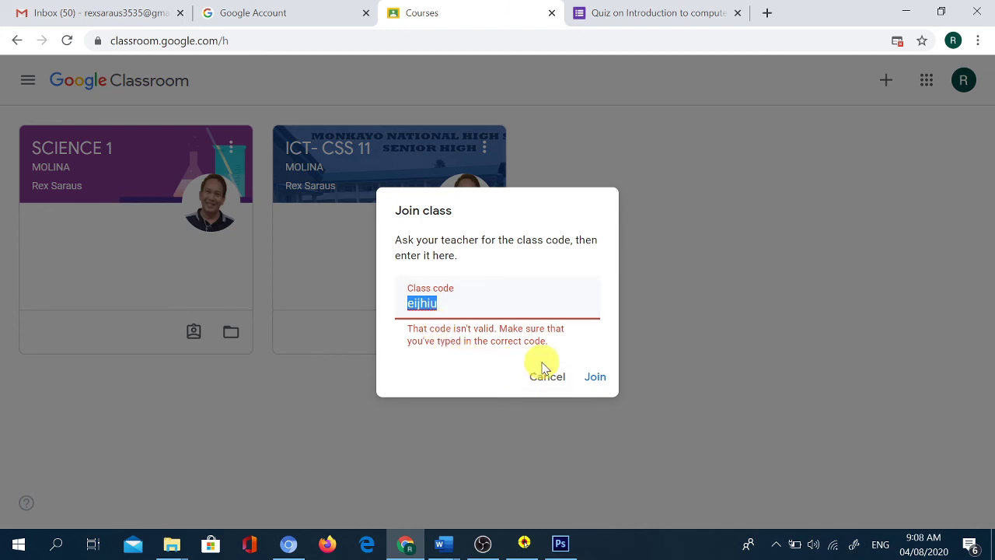
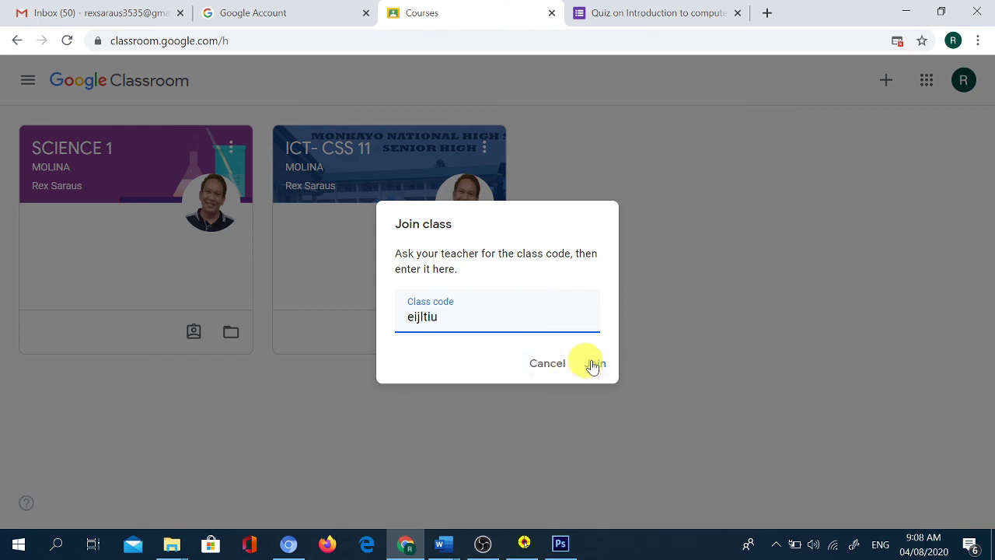
{"action": "left_click", "coordinate": [595, 363]}
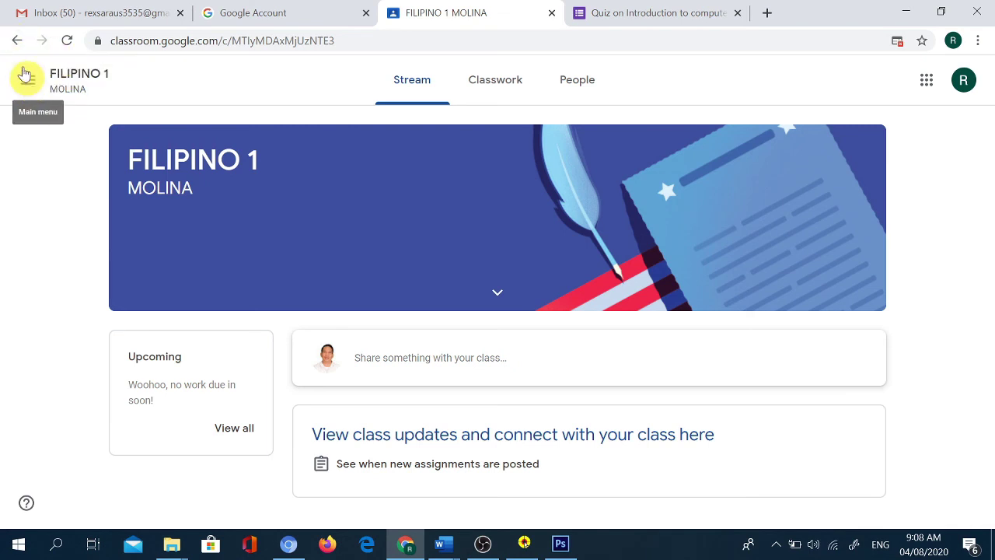
{"action": "left_click", "coordinate": [17, 40]}
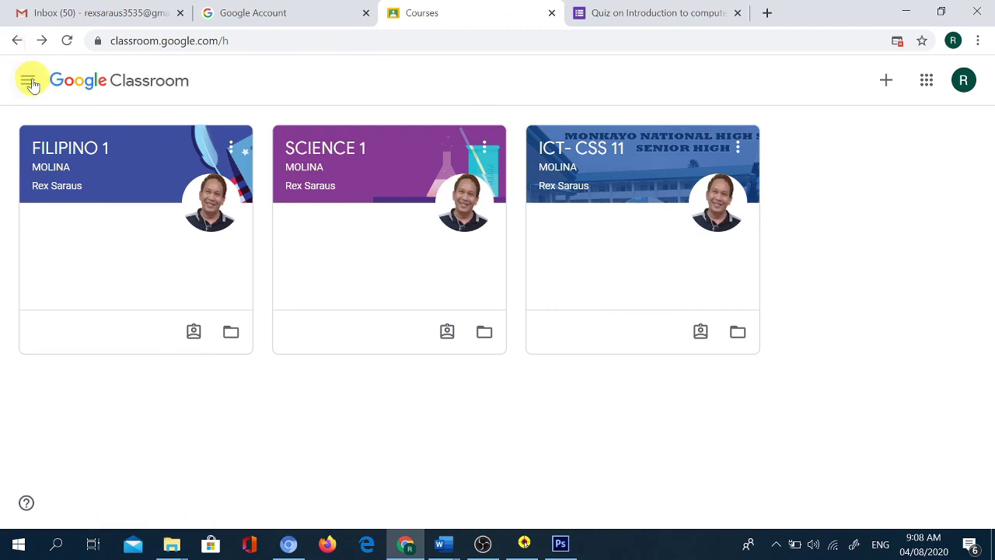
{"action": "left_click", "coordinate": [29, 81]}
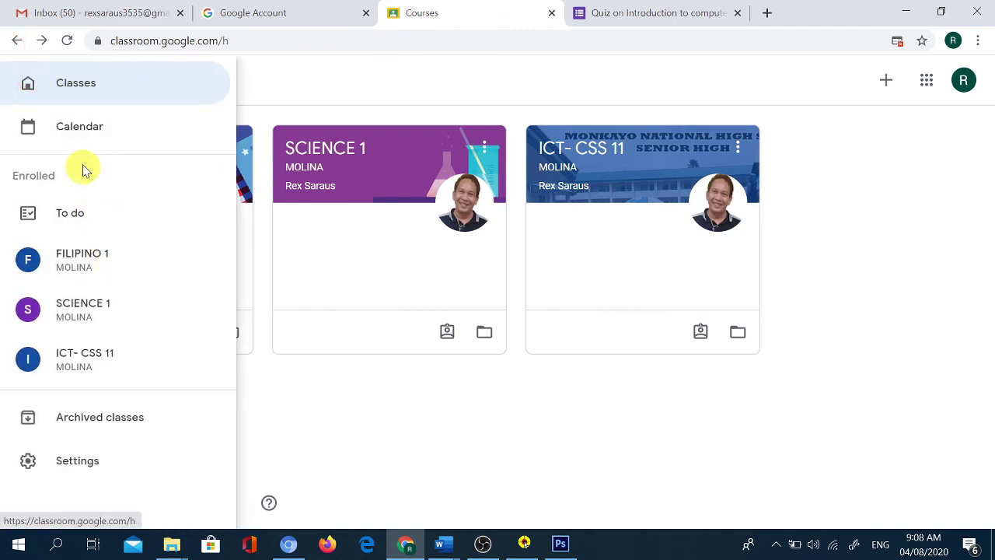
{"action": "left_click", "coordinate": [889, 79]}
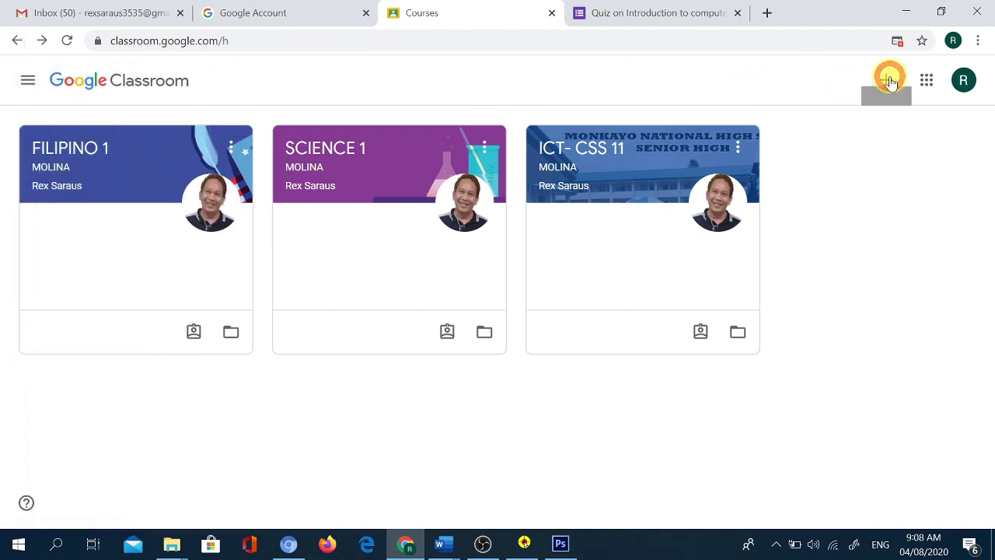
{"action": "left_click", "coordinate": [888, 81]}
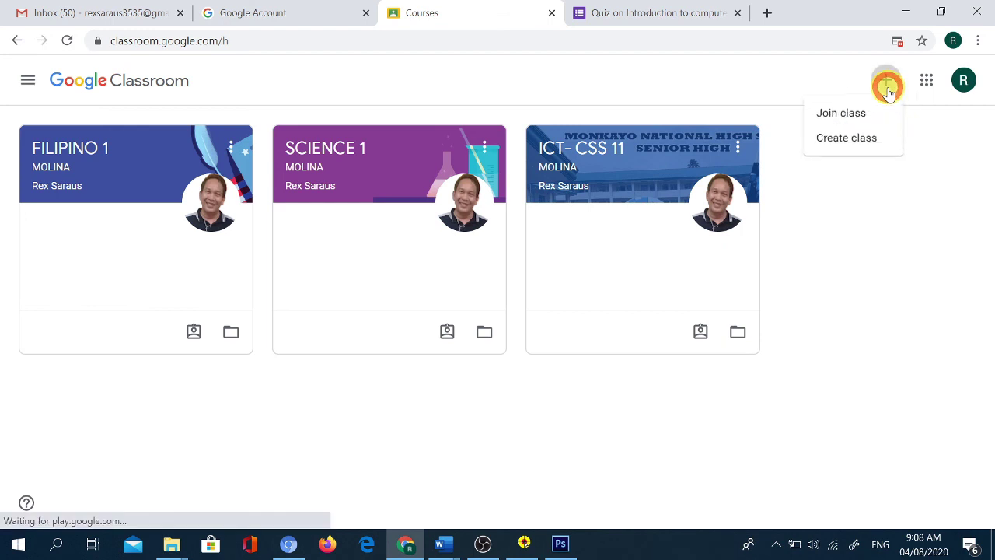
{"action": "left_click", "coordinate": [846, 121]}
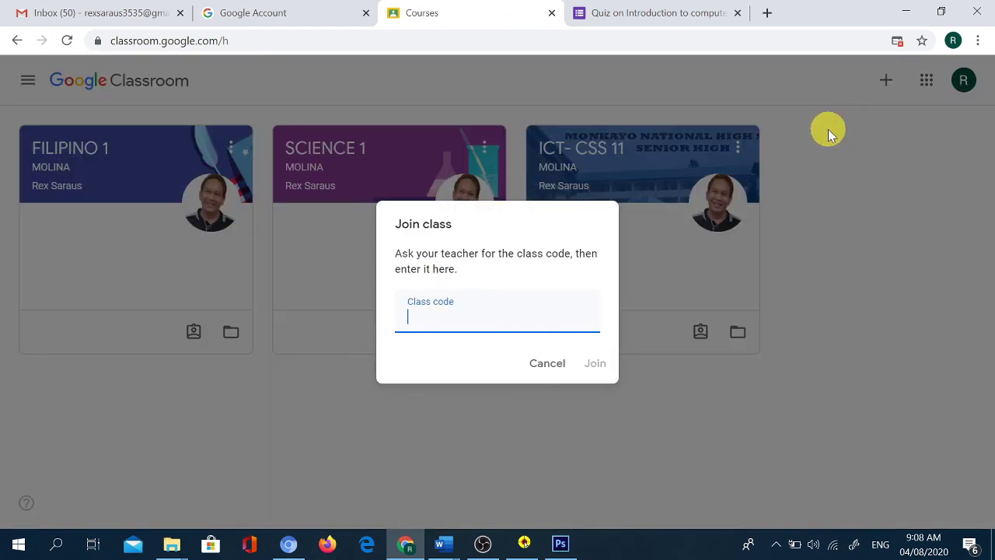
{"action": "left_click", "coordinate": [594, 364]}
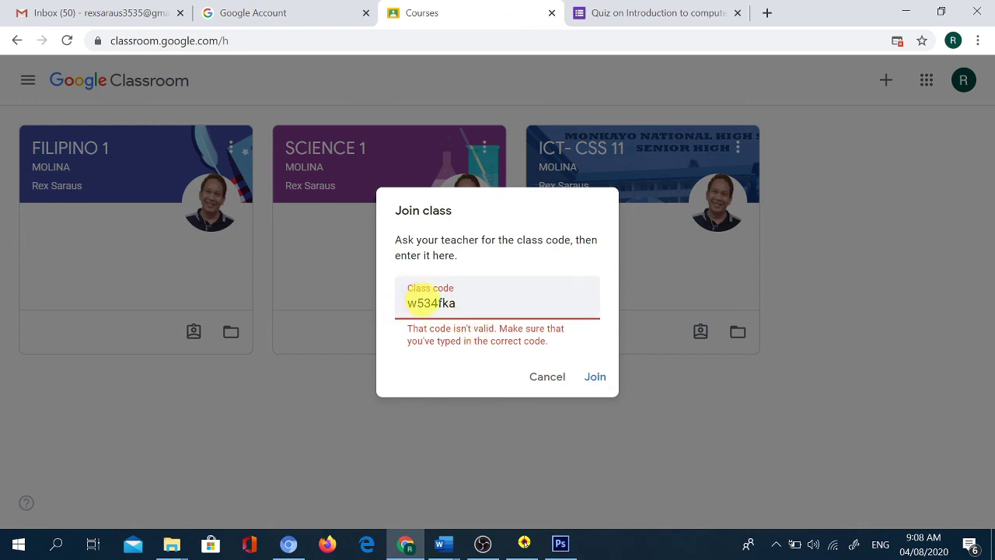
Fix the mistyped character in the class code and join PRACTICAL RESEARCH 1 Molina
{"action": "left_click", "coordinate": [423, 302]}
{"action": "key", "text": "BackSpace"}
{"action": "type", "text": "s"}
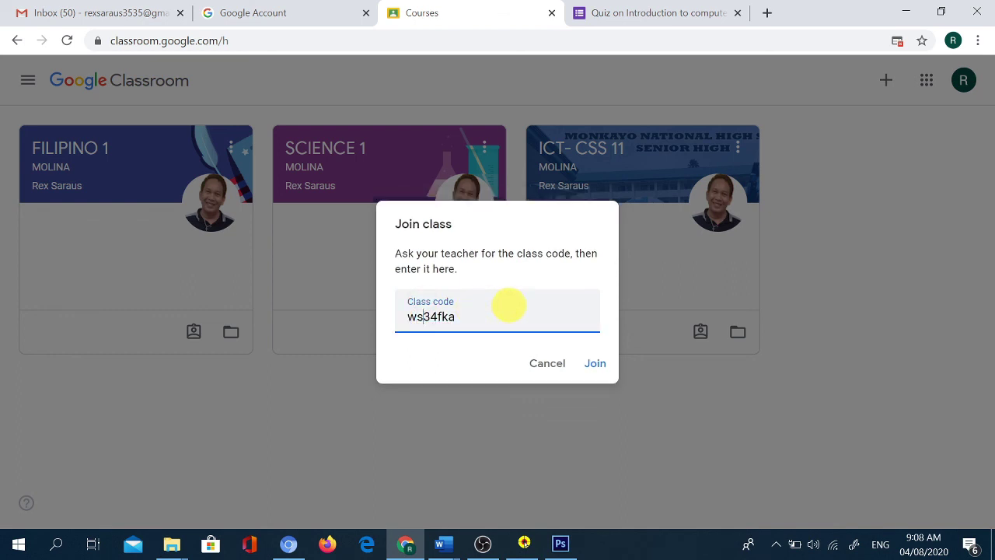
{"action": "left_click", "coordinate": [593, 365]}
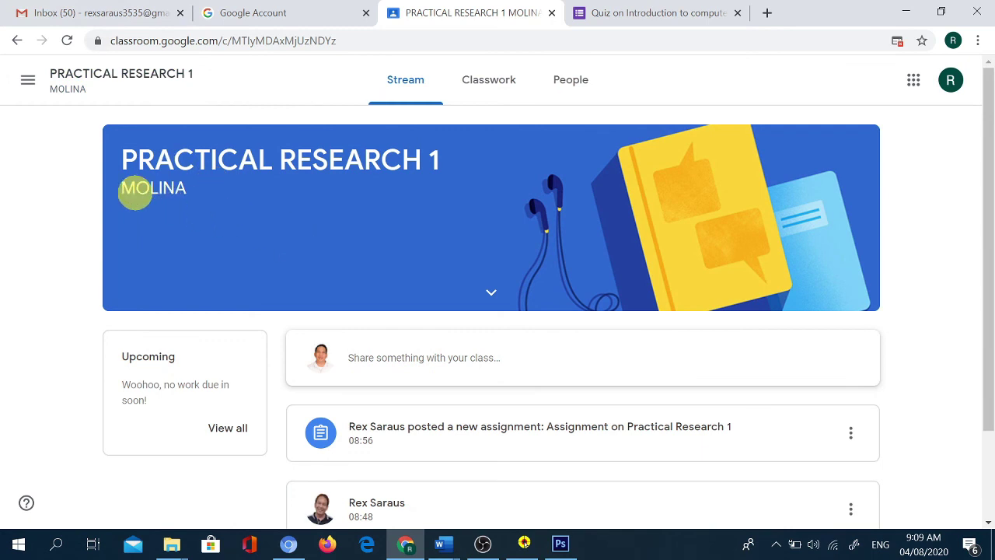
{"action": "left_click", "coordinate": [12, 42]}
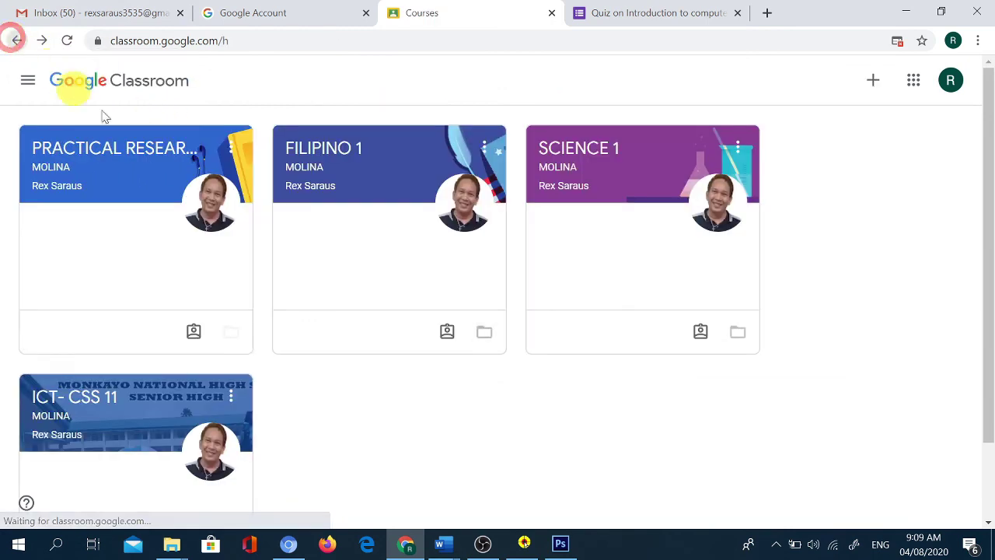